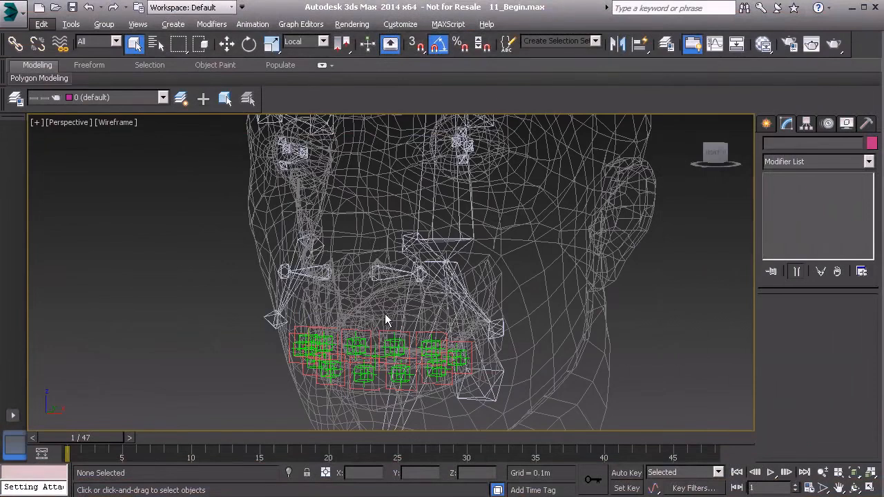
- Unfreeze the Mesh layer and display the head in realistic shading without edged faces
middle_click_drag(471, 229, 406, 264)
scroll(413, 300, "down", 5)
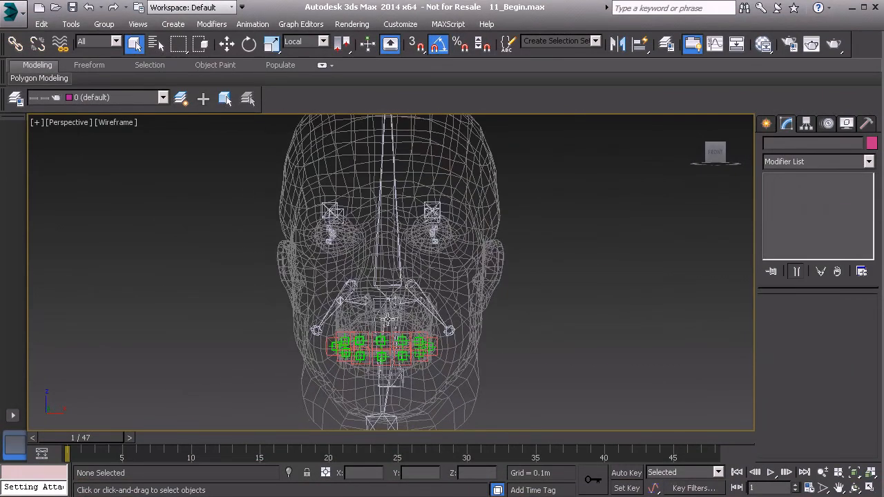
scroll(410, 325, "up", 3)
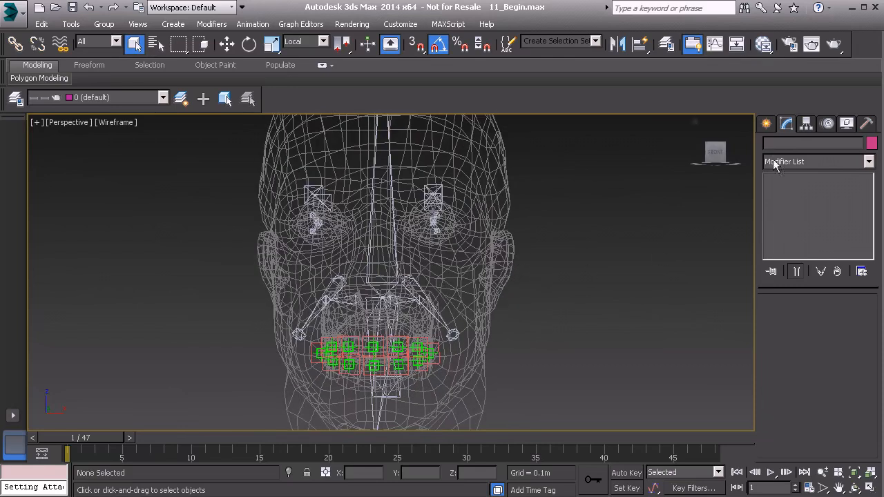
left_click(114, 96)
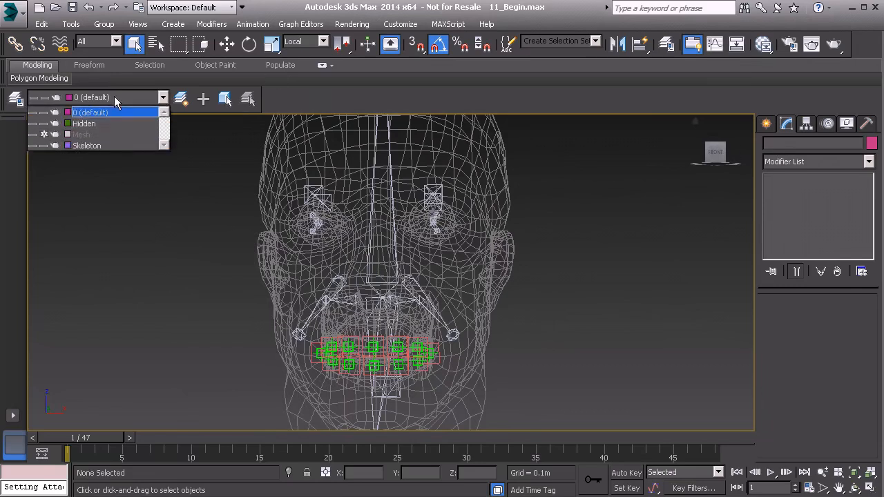
left_click(44, 134)
left_click(591, 107)
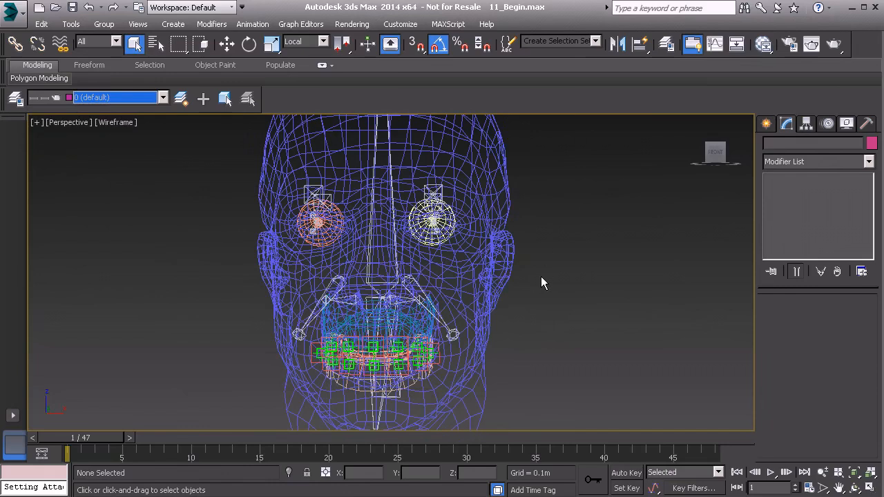
key("F3")
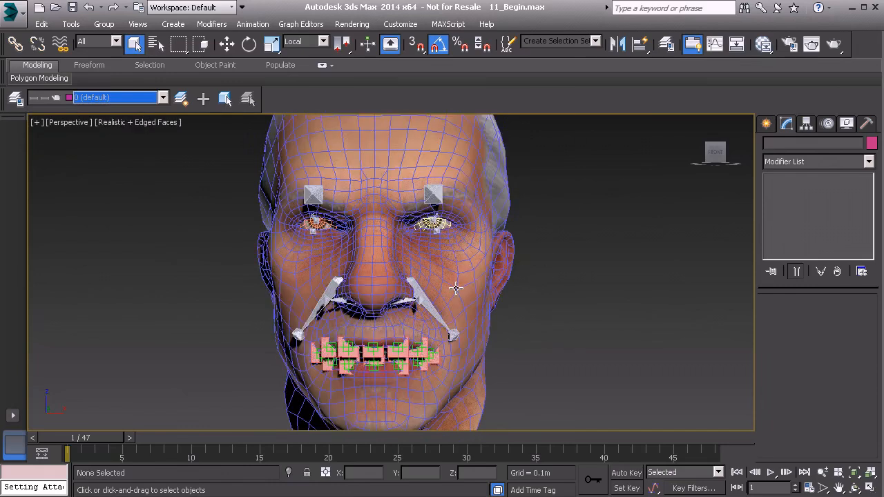
key("F4")
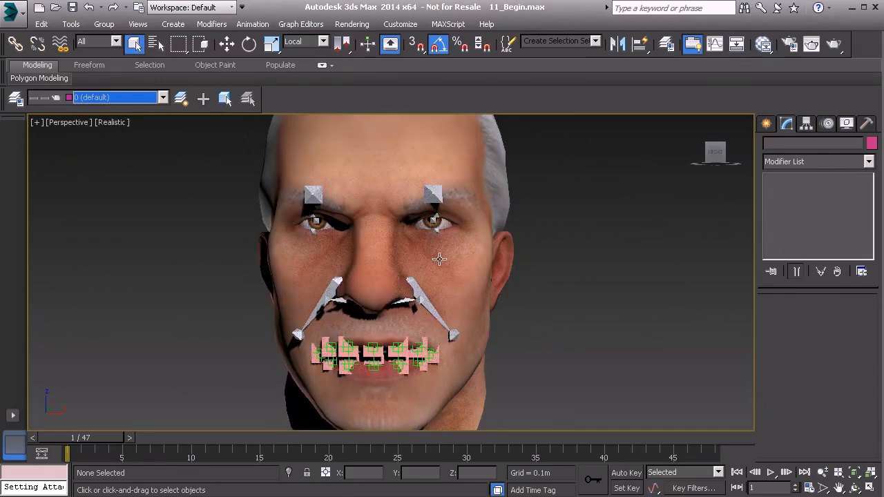
- Apply a Skin modifier to the face_geo mesh
left_click(440, 273)
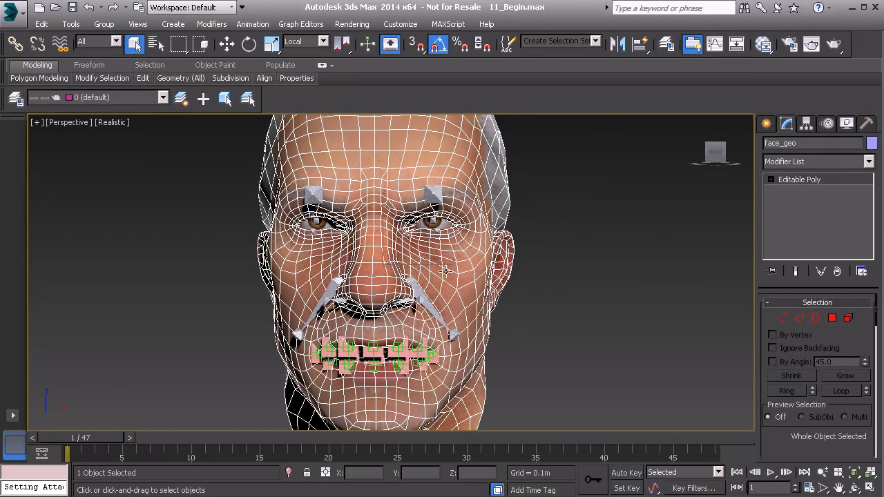
left_click(823, 162)
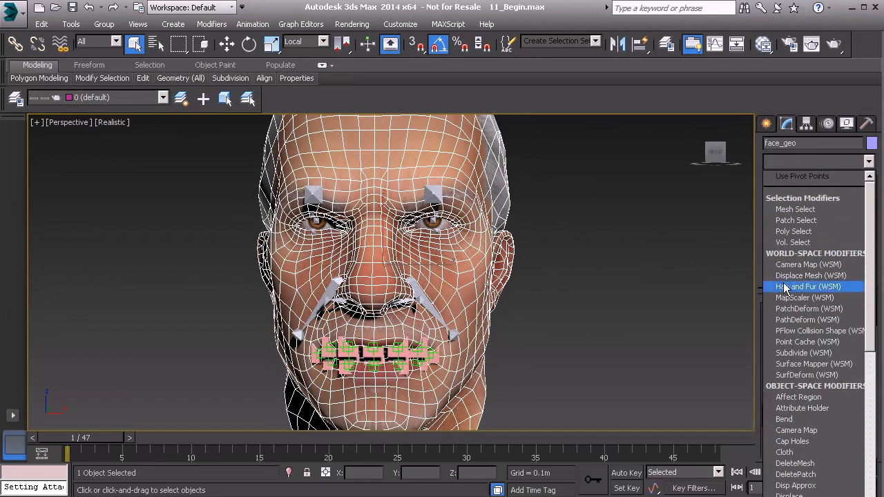
scroll(791, 288, "down", 20)
left_click(805, 276)
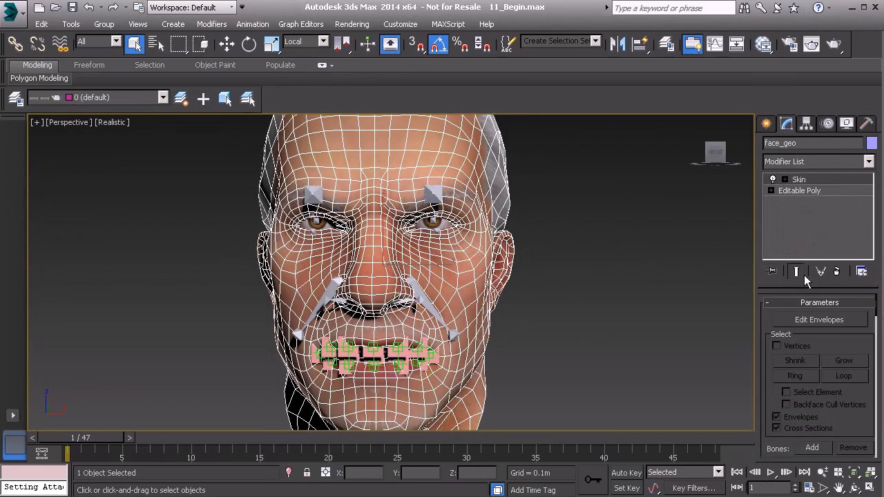
- Add all bones whose names begin with "bn_" to the face mesh's Skin modifier
left_click_drag(769, 380, 772, 271)
left_click(814, 311)
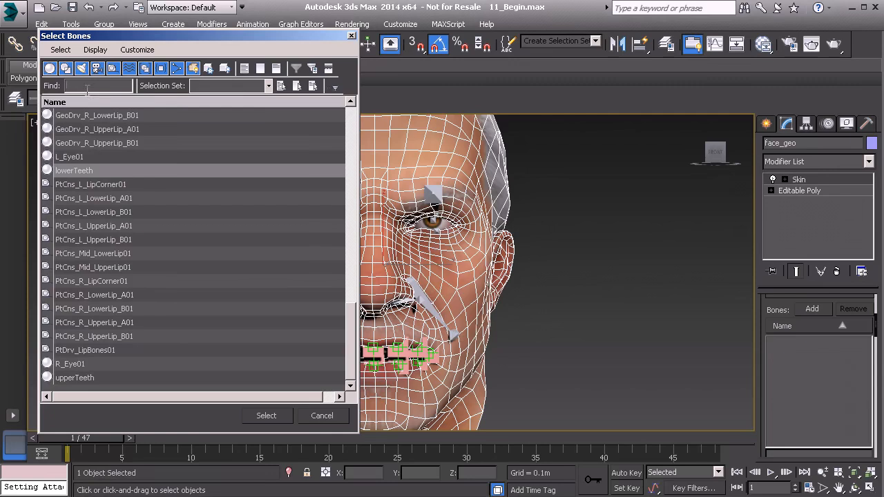
type("bn_")
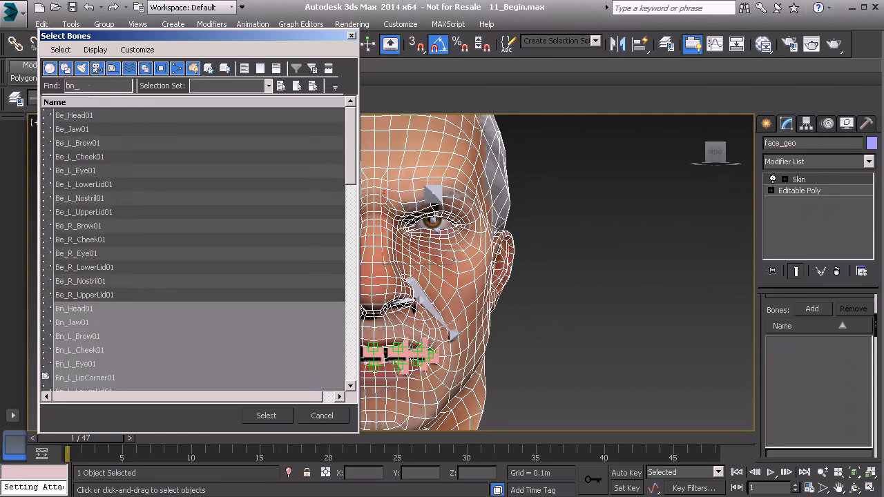
left_click_drag(352, 169, 352, 189)
left_click(266, 416)
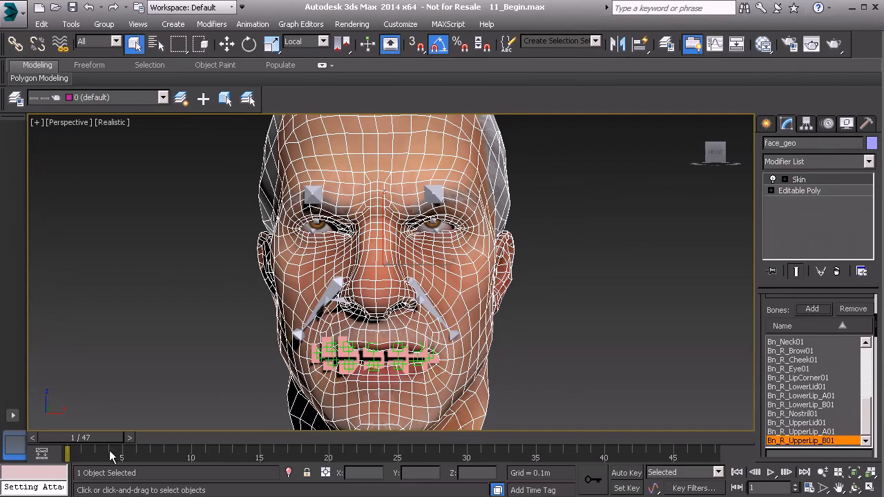
- Extend the active time range to start at frame 0 and compare the face and lip helpers at frames 0 and 1
left_click_drag(110, 454, 119, 450, "ctrl+alt")
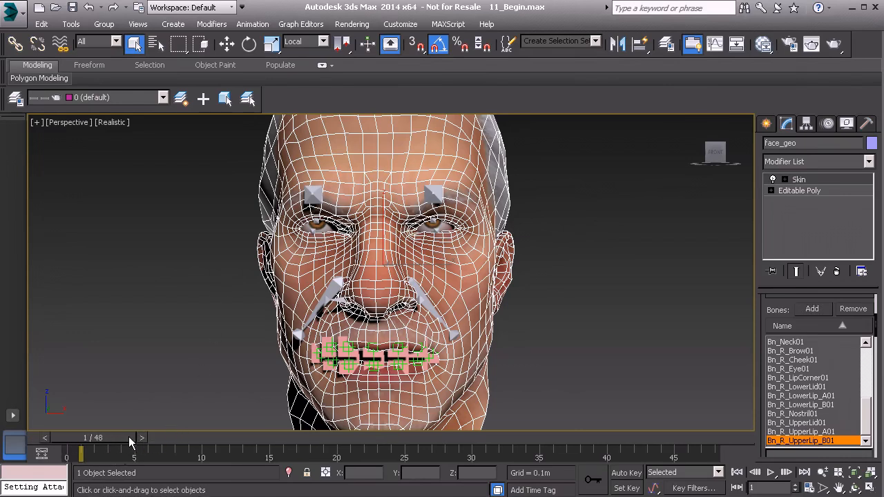
left_click_drag(131, 442, 98, 438)
left_click(134, 42)
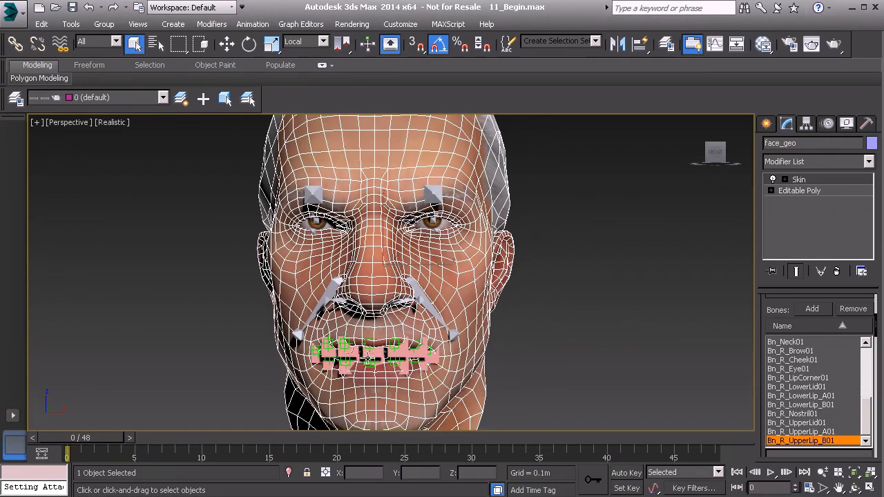
left_click_drag(98, 438, 106, 439)
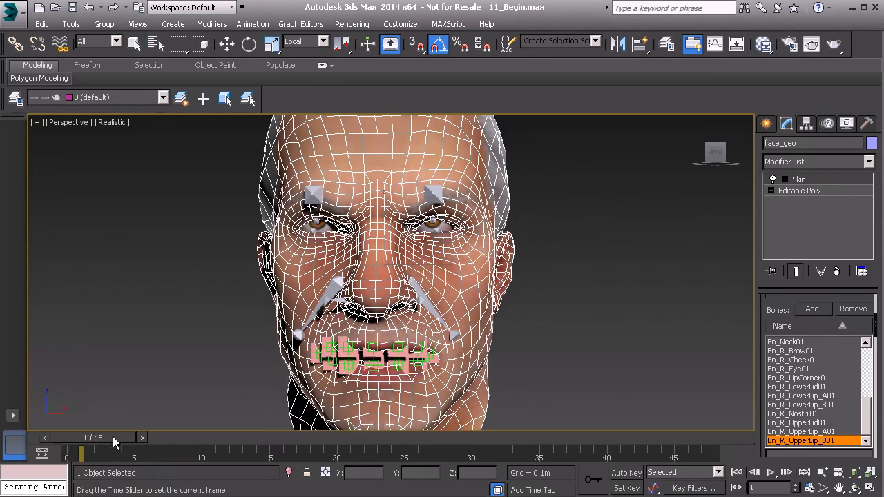
left_click_drag(113, 436, 101, 438)
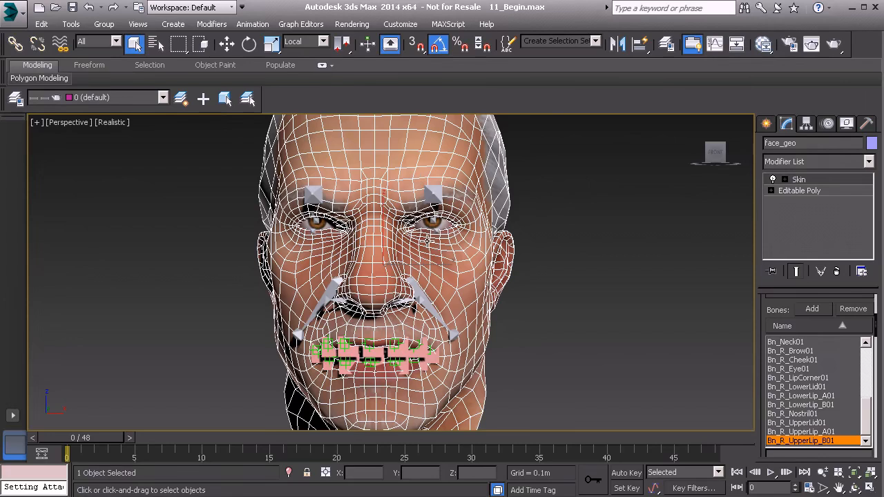
- Remove the Skin modifier from face_geo and hide the Mesh layer
left_click(836, 273)
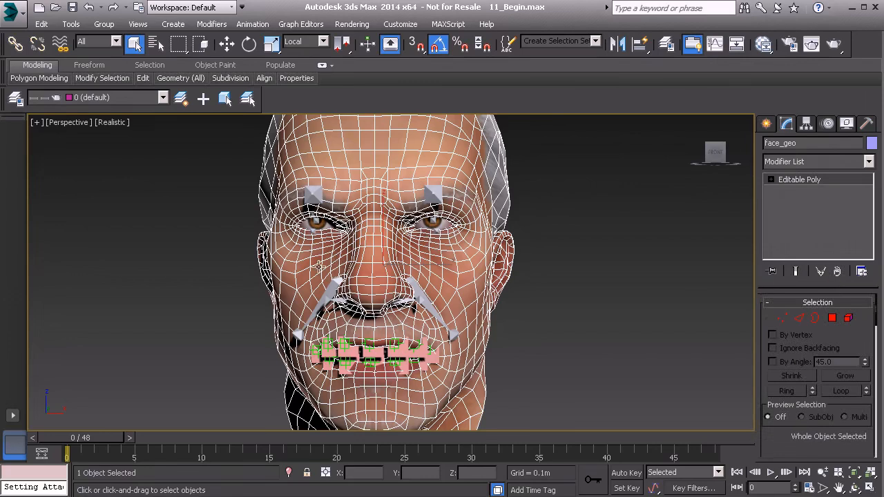
left_click(127, 97)
left_click(33, 134)
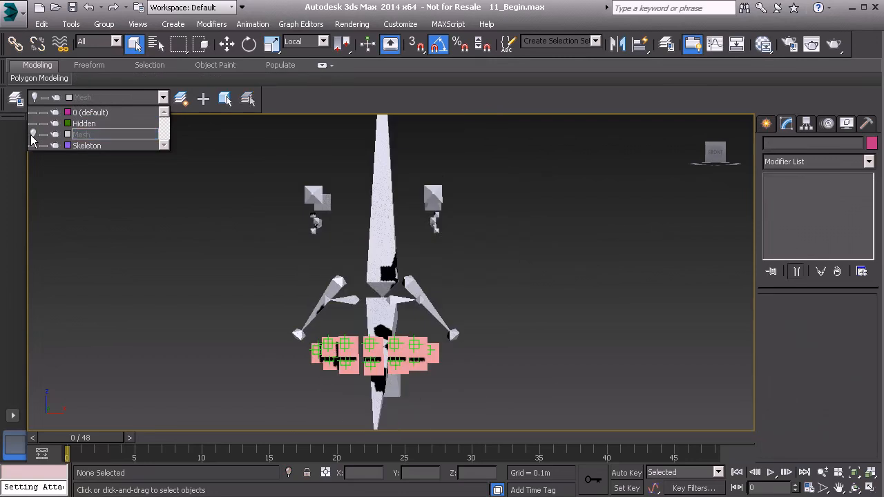
left_click(339, 315)
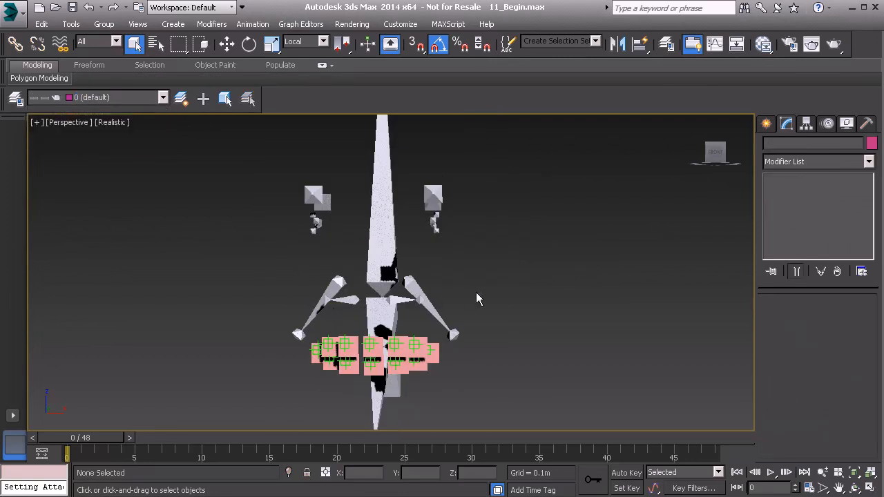
- In wireframe display, select all twelve point helpers around the lips and delete their keys at frame 0
scroll(403, 340, "up", 5)
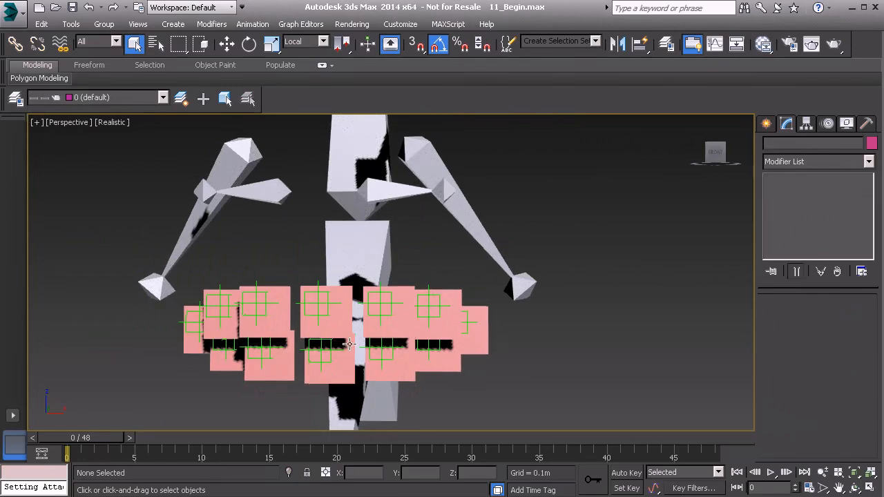
key("F3")
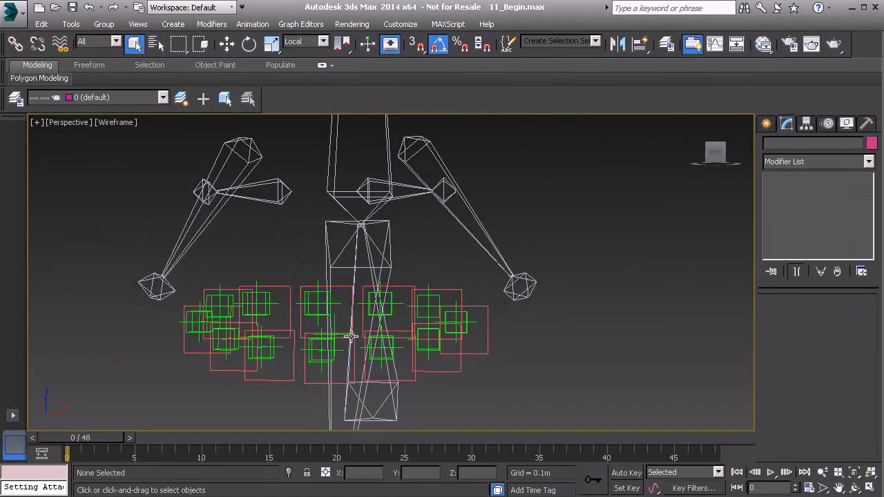
middle_click_drag(484, 319, 453, 314, "alt")
left_click(456, 315)
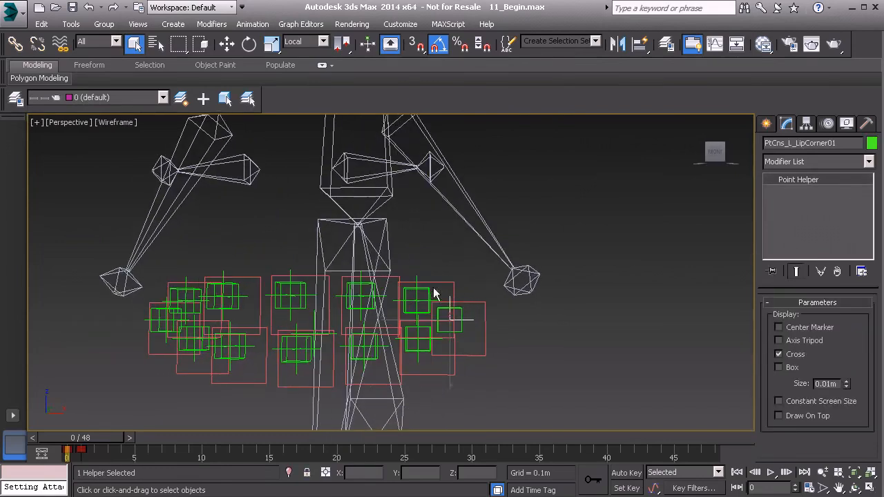
left_click(415, 275, "ctrl")
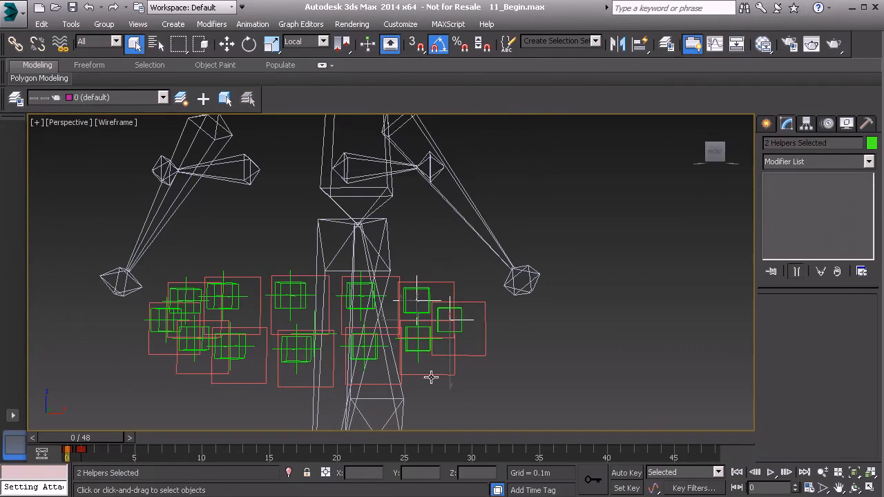
left_click(418, 356, "ctrl")
left_click(297, 370, "ctrl")
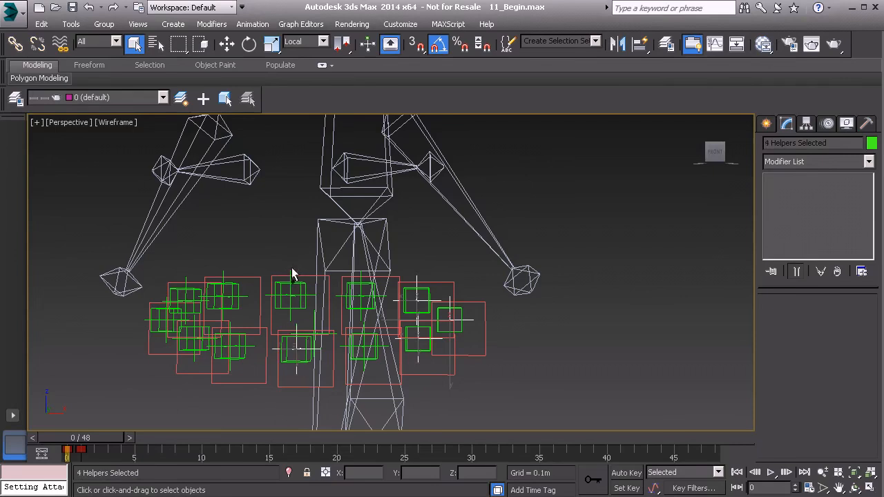
left_click(290, 275, "ctrl")
middle_click_drag(368, 294, 343, 292, "alt")
left_click(351, 273, "ctrl")
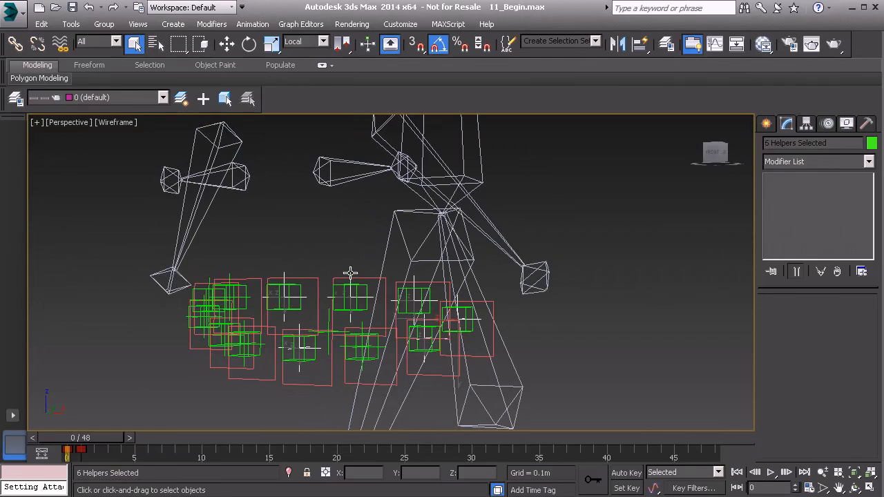
left_click(363, 323, "ctrl")
middle_click_drag(349, 322, 270, 320, "alt")
left_click(221, 271, "ctrl")
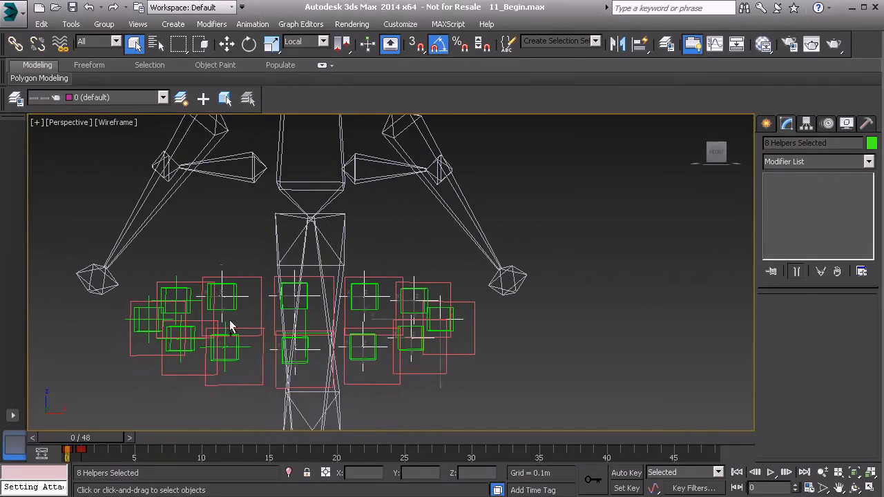
left_click(297, 325, "ctrl")
middle_click_drag(297, 319, 231, 306, "alt")
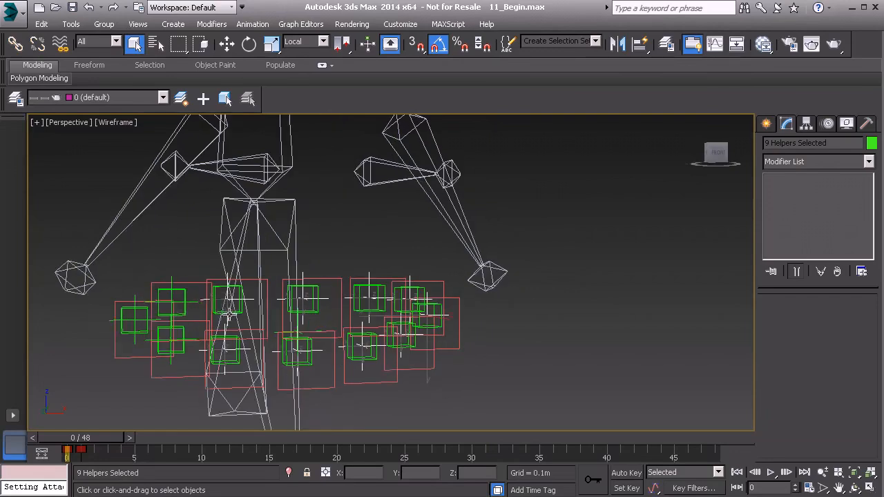
left_click(174, 280, "ctrl")
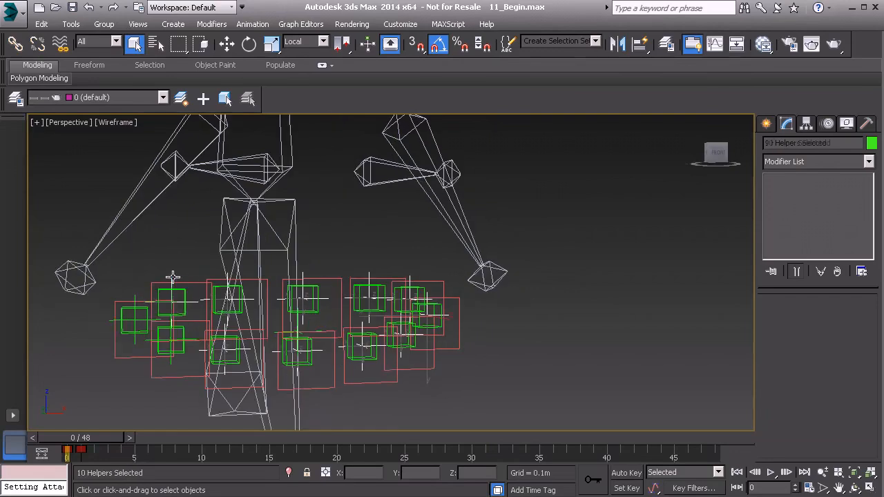
left_click(172, 365, "ctrl")
left_click(115, 325, "ctrl")
middle_click_drag(333, 309, 476, 356, "alt")
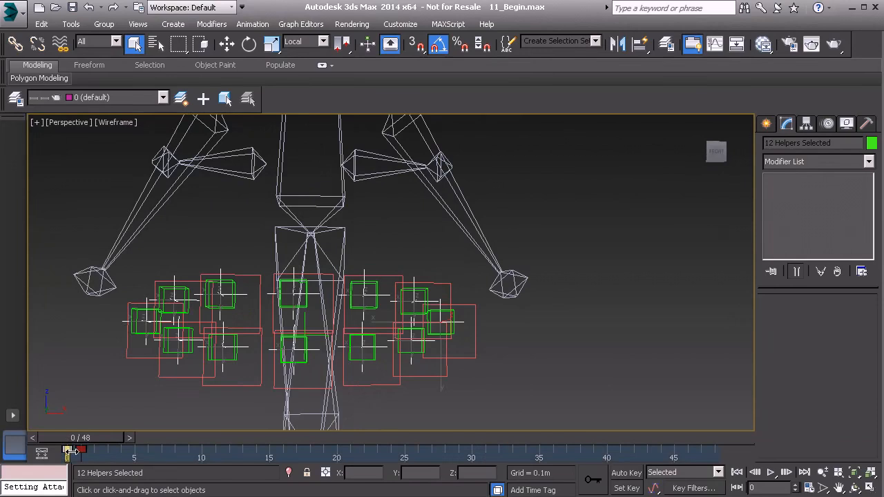
key("Delete")
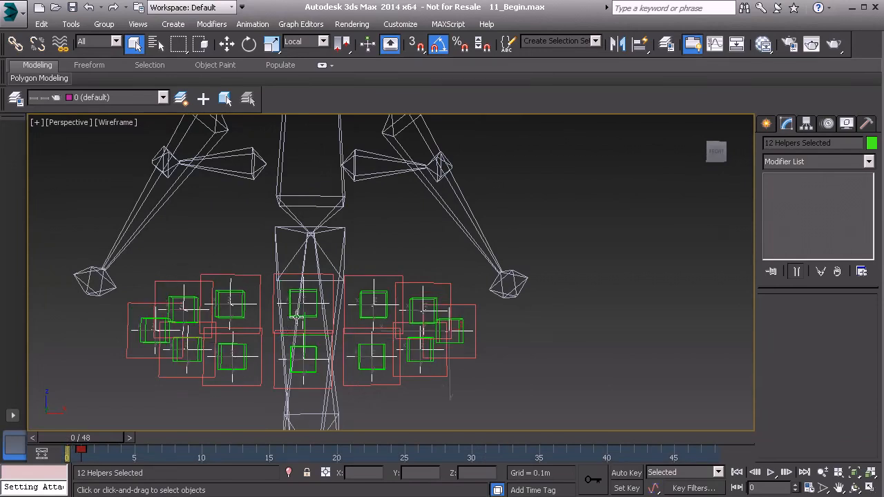
- Move the lip helpers' keys from frame 1 to frame 0 and clear the selection
left_click_drag(93, 437, 108, 438)
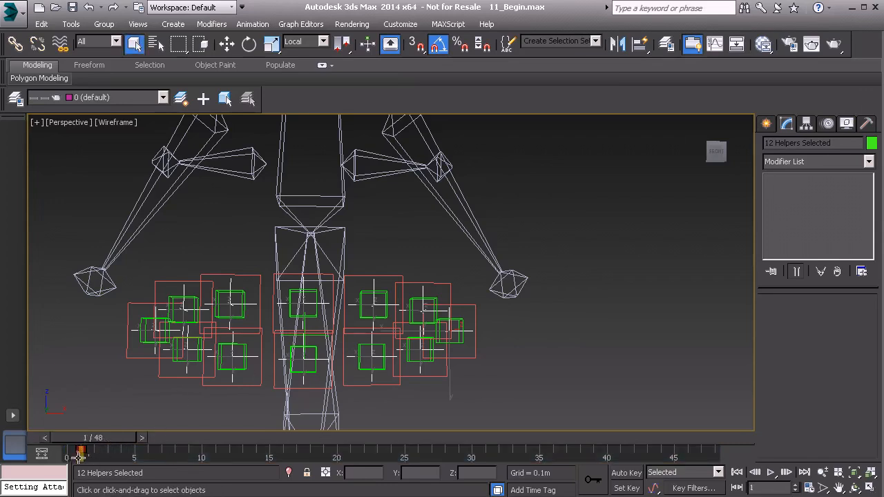
left_click(81, 452)
left_click_drag(82, 452, 67, 452)
key("q")
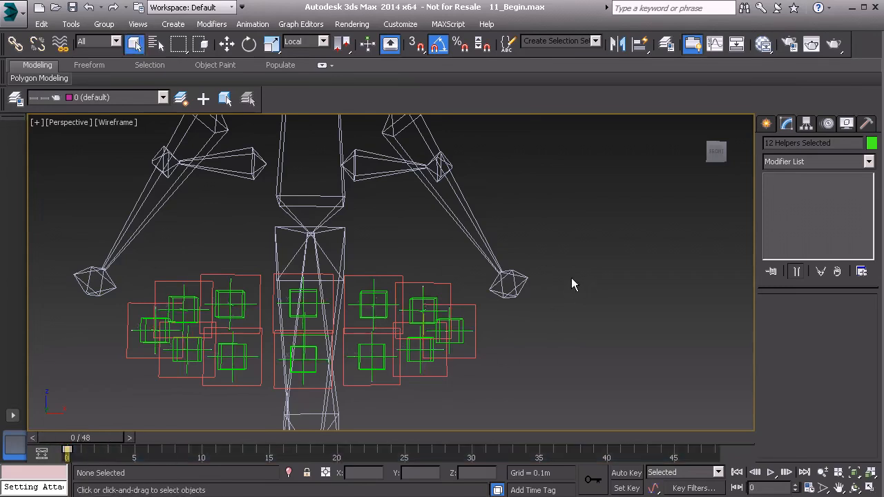
left_click(571, 277)
- Unhide the Mesh layer to bring back the head geometry around the facial bones
scroll(511, 269, "down", 5)
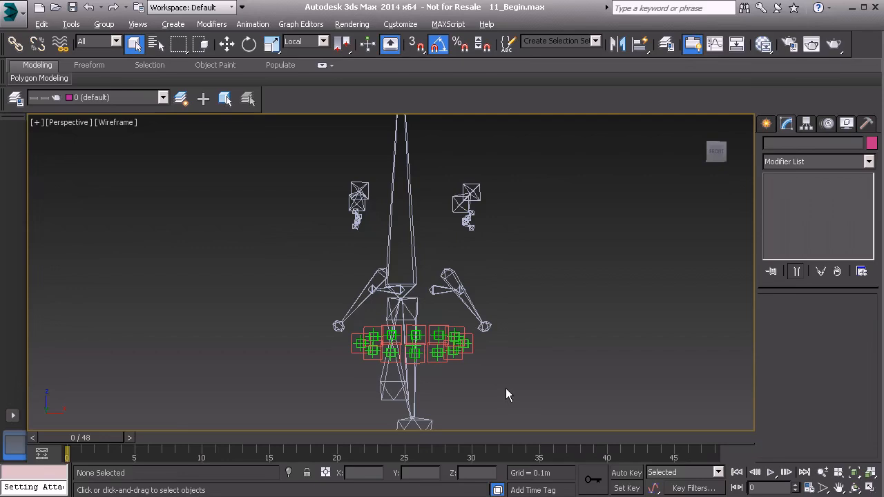
middle_click_drag(505, 388, 487, 386, "alt")
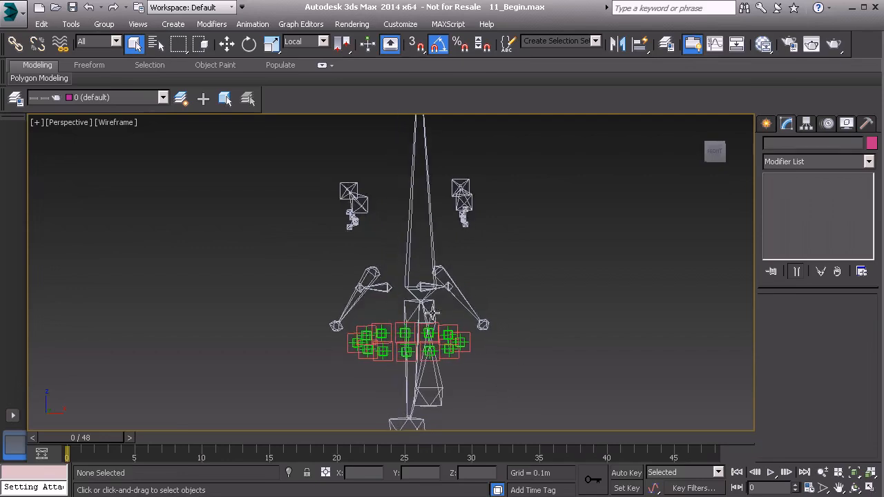
middle_click_drag(495, 316, 409, 287, "alt")
left_click(163, 97)
left_click(32, 134)
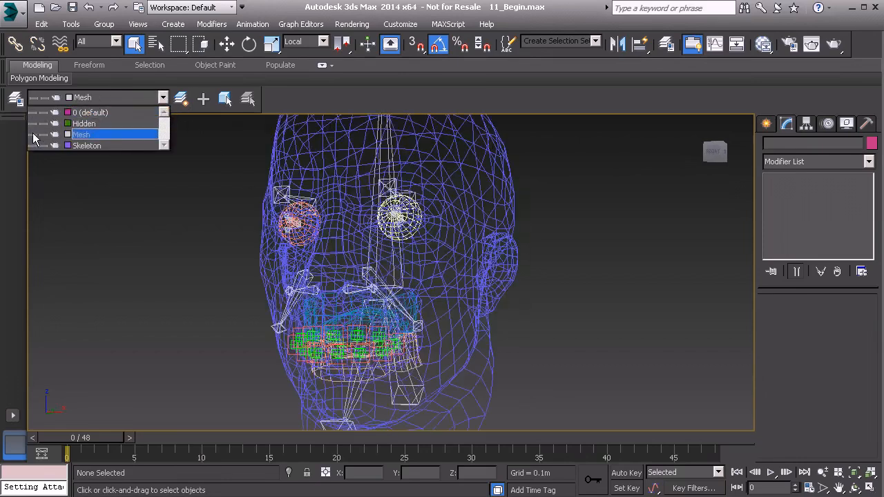
- Close the layer list and switch the viewport from wireframe back to shaded display
left_click(233, 158)
middle_click_drag(260, 214, 252, 261)
key("F3")
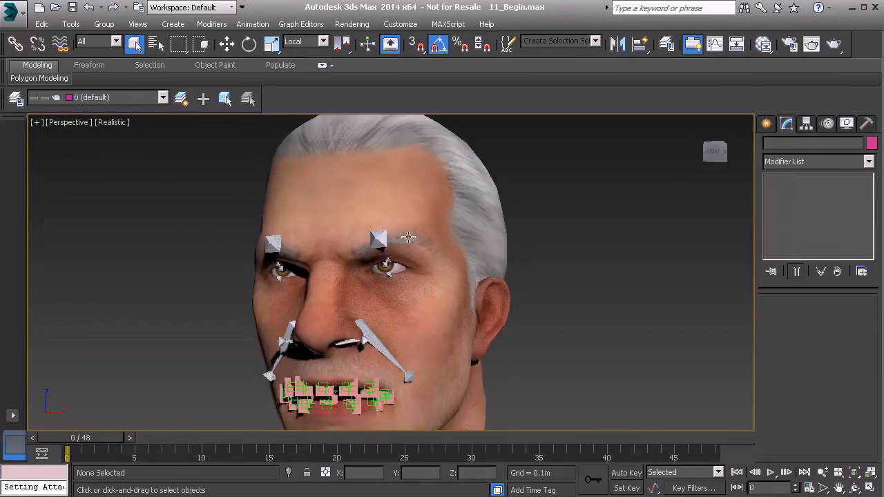
mouse_move(352, 284)
middle_mouse_down("alt")
mouse_move(394, 292)
mouse_move(363, 283)
middle_mouse_up("alt")
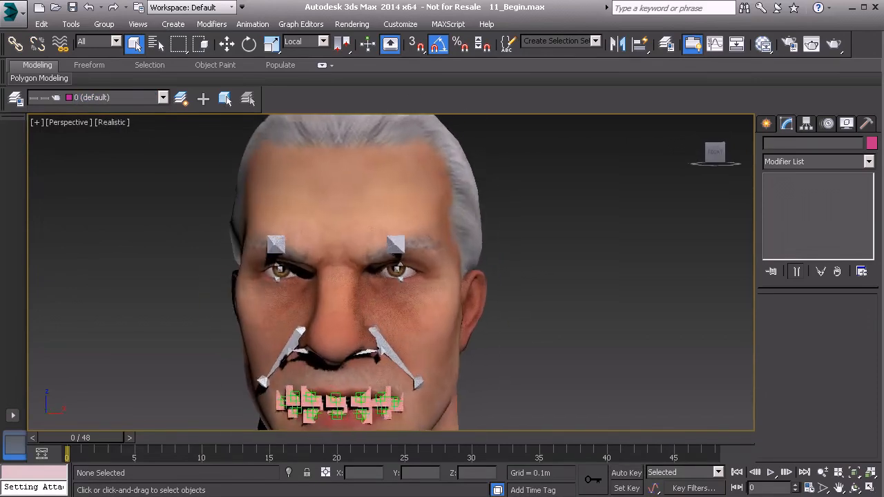
scroll(408, 289, "up", 1)
- Apply a Skin modifier to the left eyeball L_Eye01 and add Bn_L_Eye01 as its bone
left_click(393, 268)
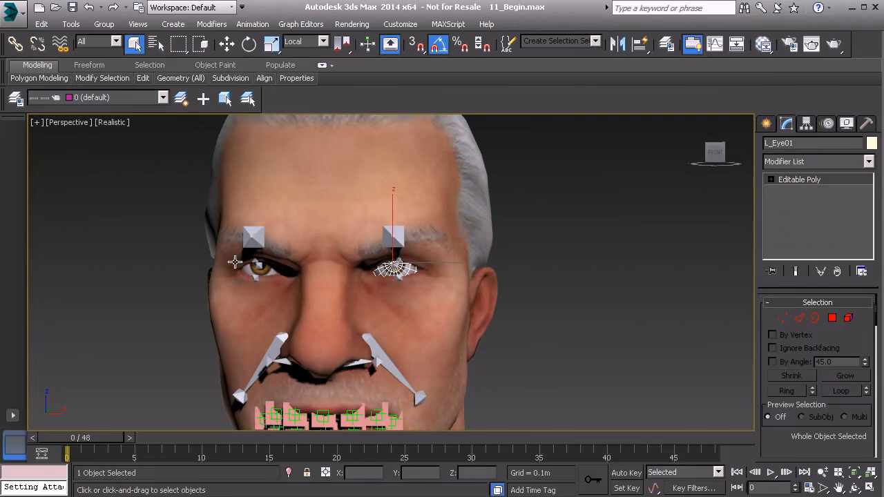
left_click(801, 162)
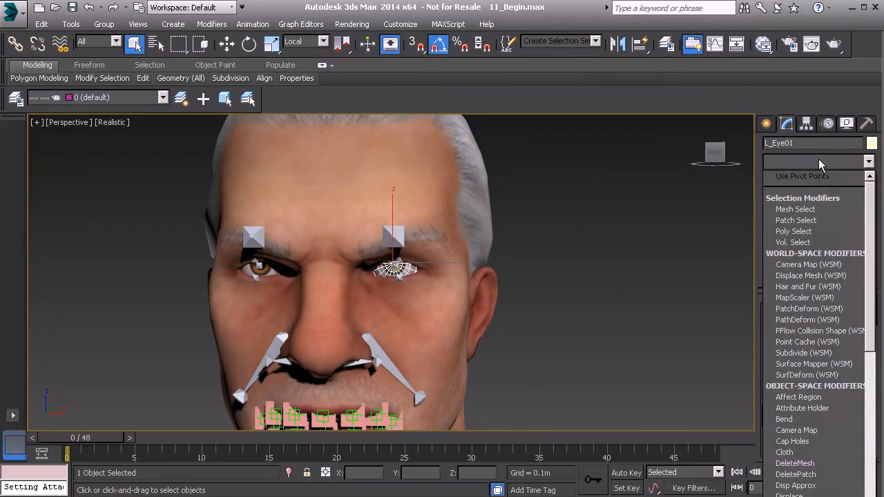
scroll(822, 304, "down", 20)
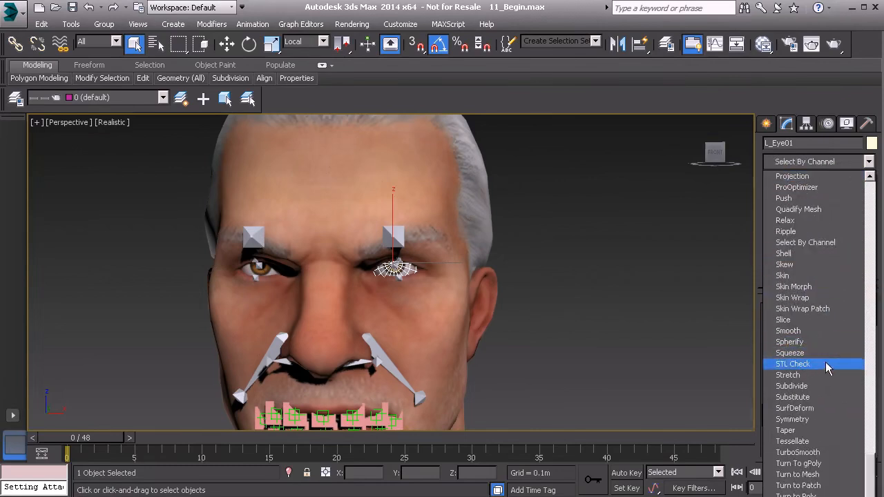
left_click(826, 276)
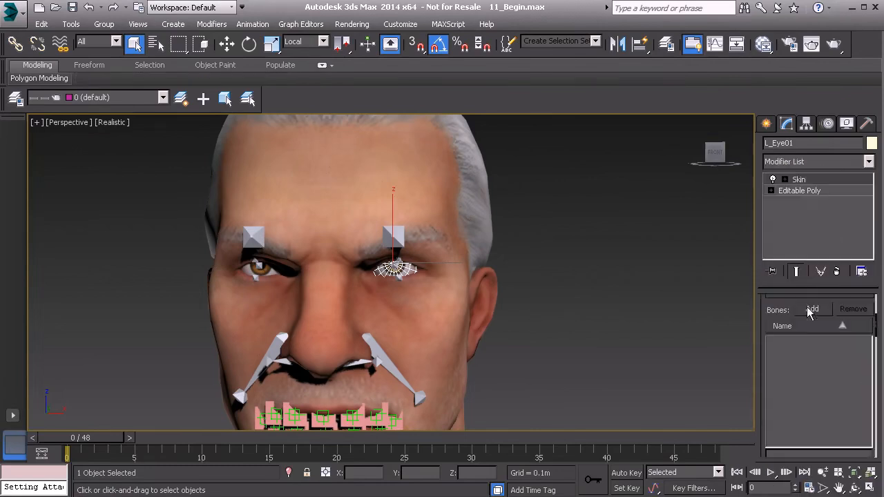
left_click(813, 311)
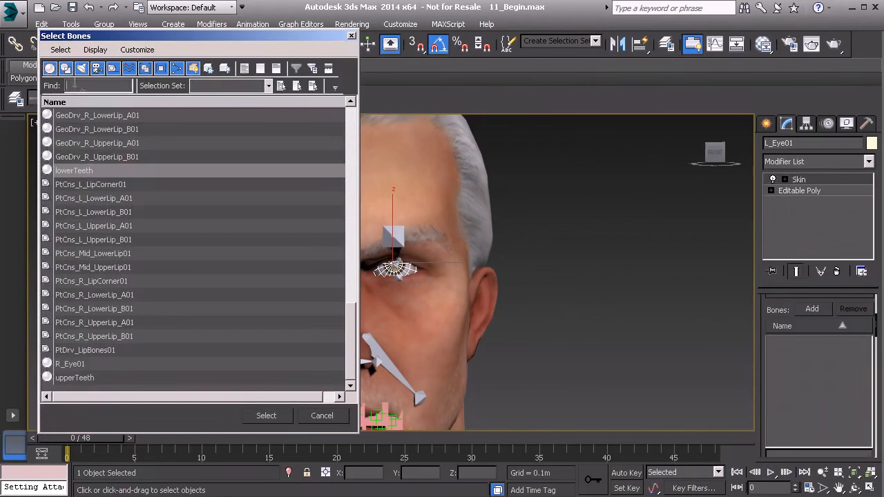
type("bn")
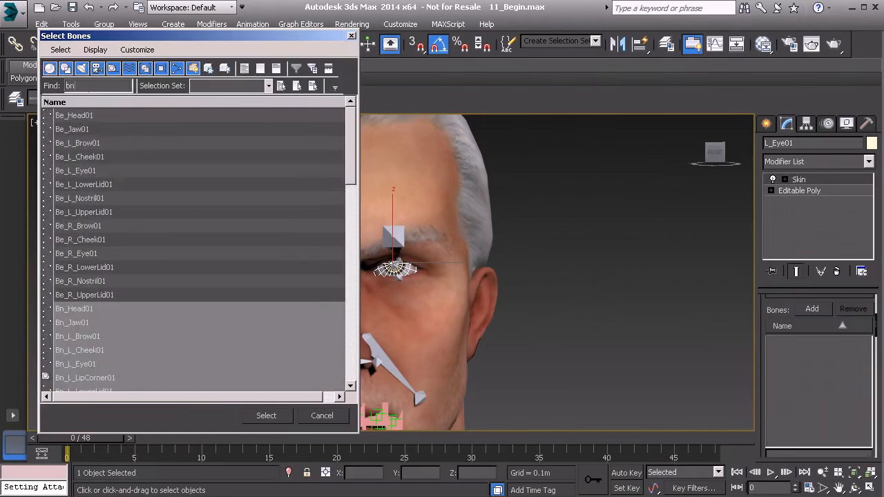
type("_l_eye")
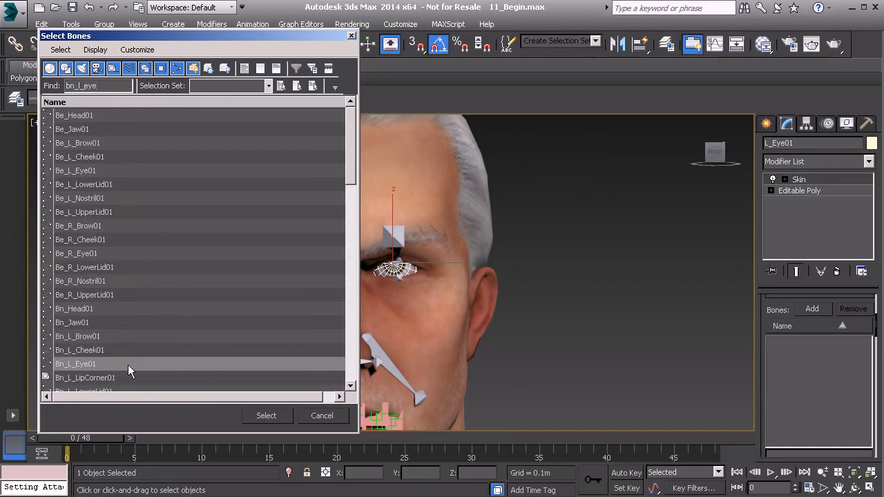
left_click(264, 415)
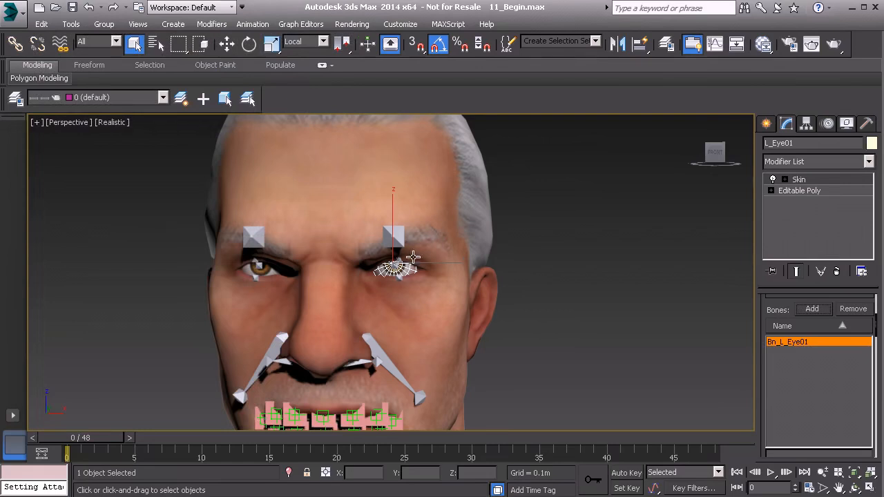
- Test the left eye's skinning by rotating the bone Bn_L_Eye01, and undo the rotation
left_click(396, 266)
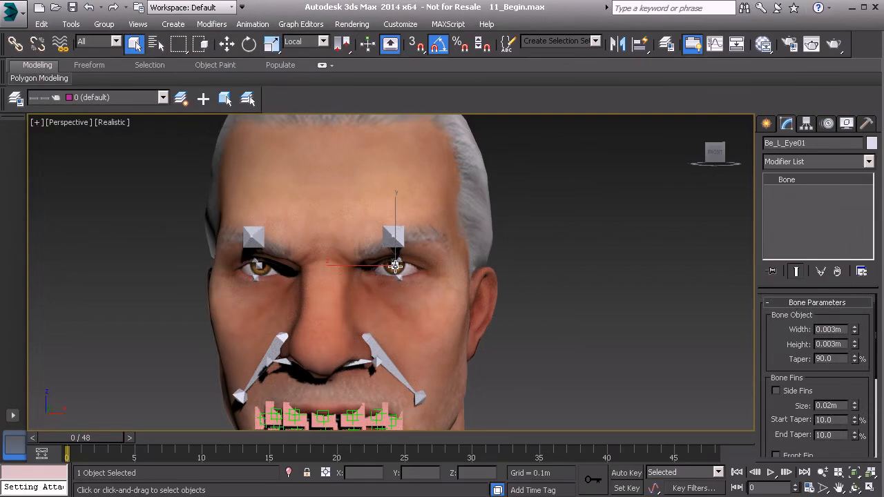
left_click(395, 267)
key("e")
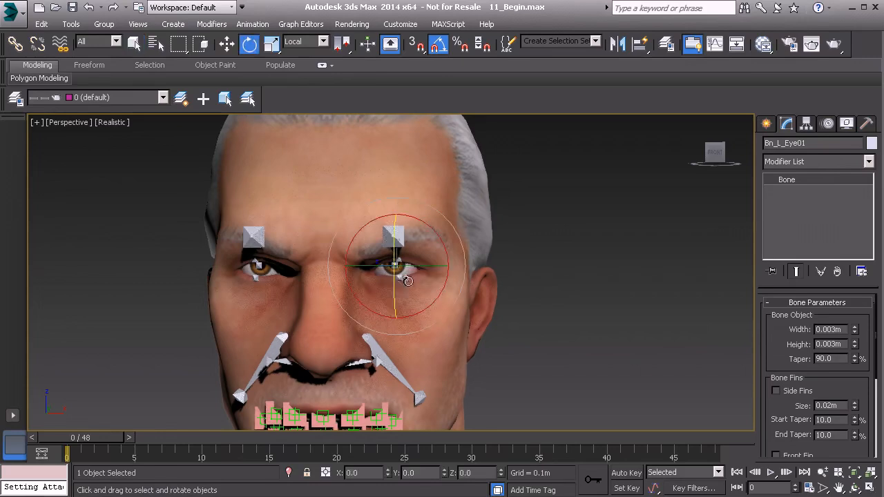
mouse_move(425, 282)
left_mouse_down()
mouse_move(410, 276)
mouse_move(391, 292)
mouse_move(401, 300)
mouse_move(395, 284)
mouse_move(376, 291)
mouse_move(428, 288)
left_mouse_up()
key("ctrl+z")
- Apply a Skin modifier to the right eyeball R_Eye01 and add Bn_R_Eye01 as its bone
left_click(257, 270)
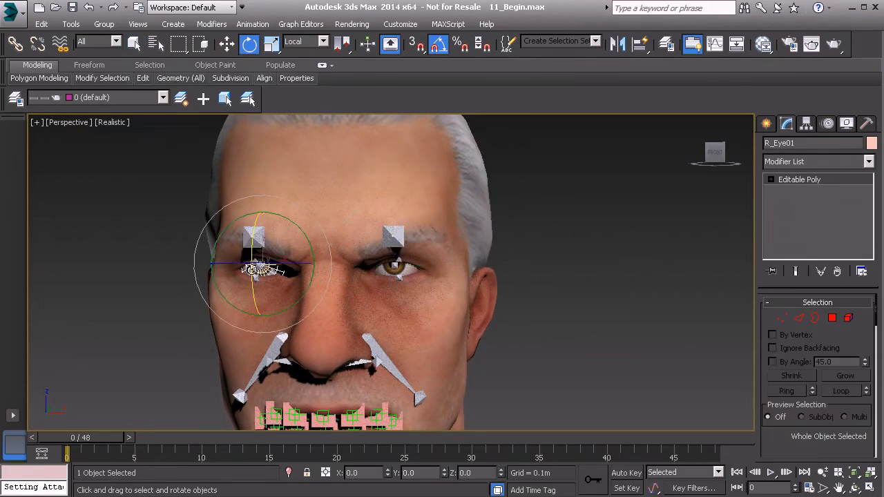
left_click(798, 161)
scroll(794, 256, "down", 5)
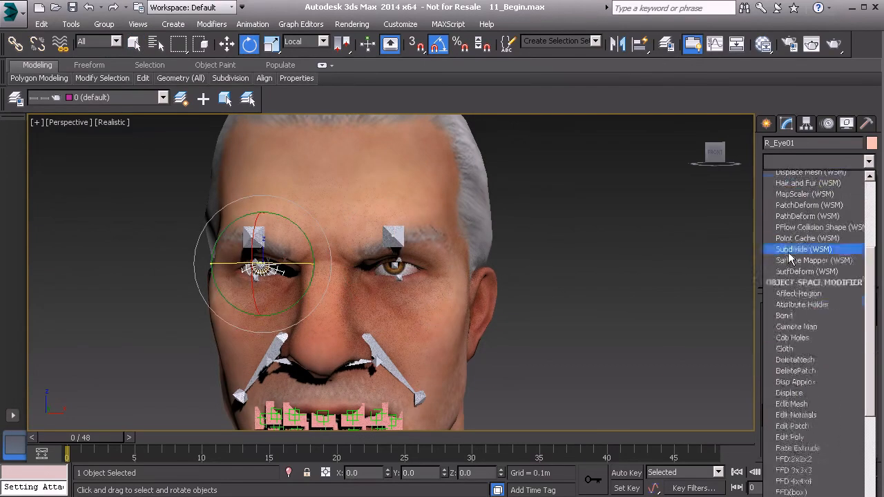
scroll(794, 261, "down", 15)
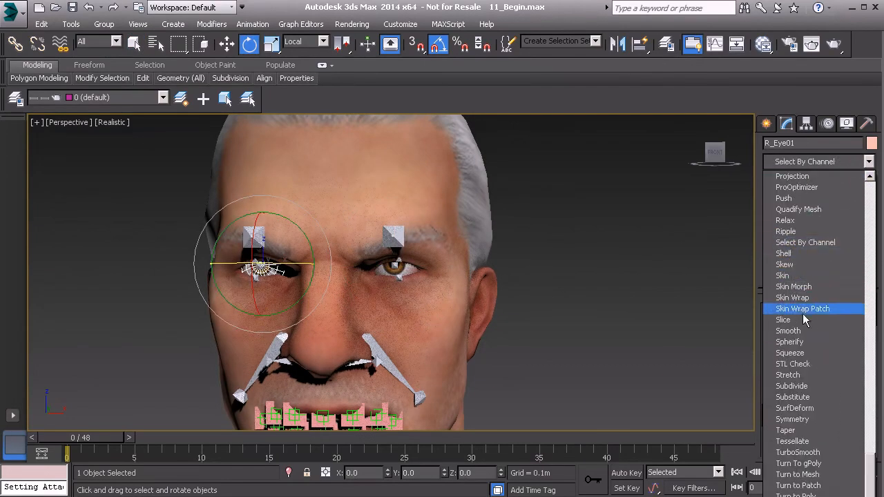
left_click(805, 277)
left_click(812, 309)
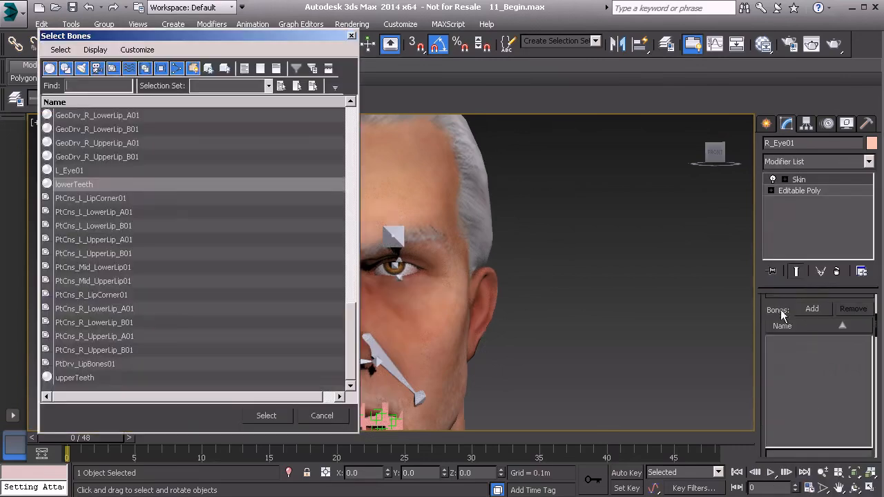
type("bn_r_eye")
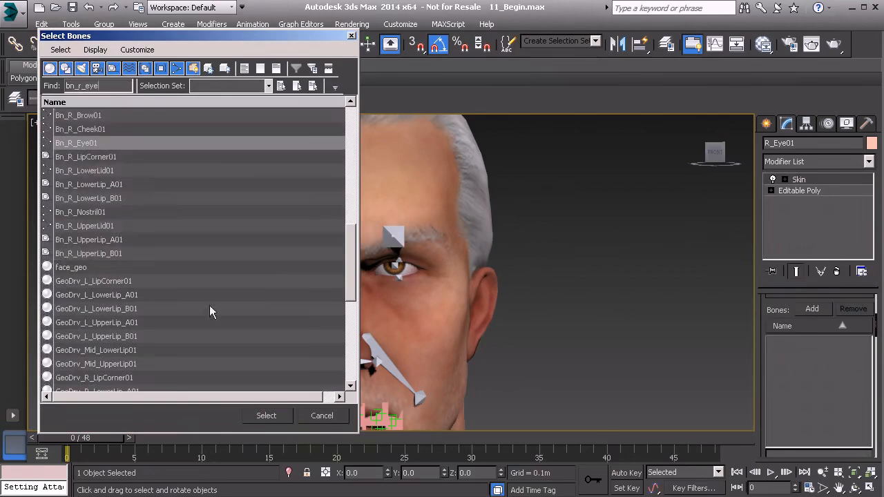
left_click(267, 416)
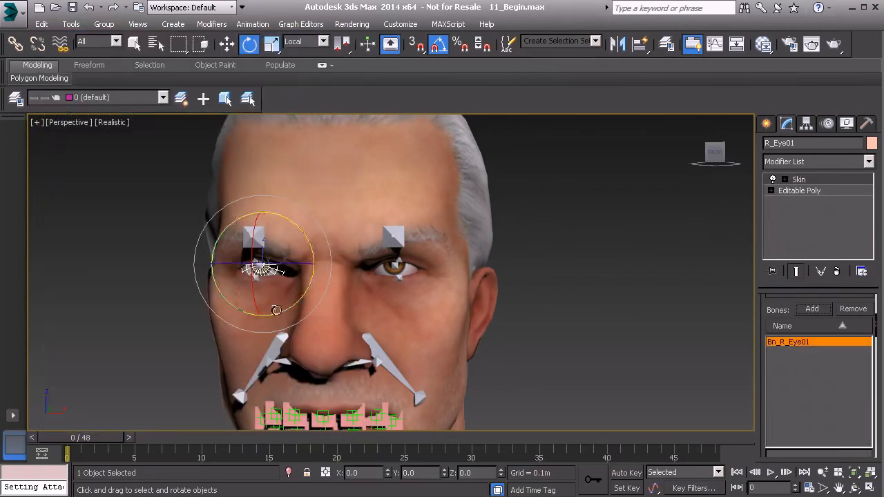
- Test the right eye's skinning by rotating the bone Bn_R_Eye01, and undo the rotation
left_click(259, 268)
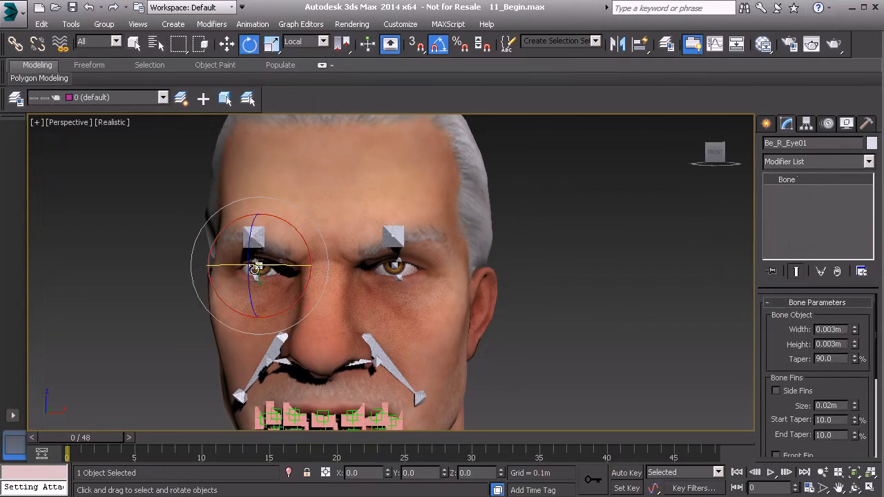
left_click(257, 276)
left_click_drag(286, 243, 257, 241)
key("ctrl+z")
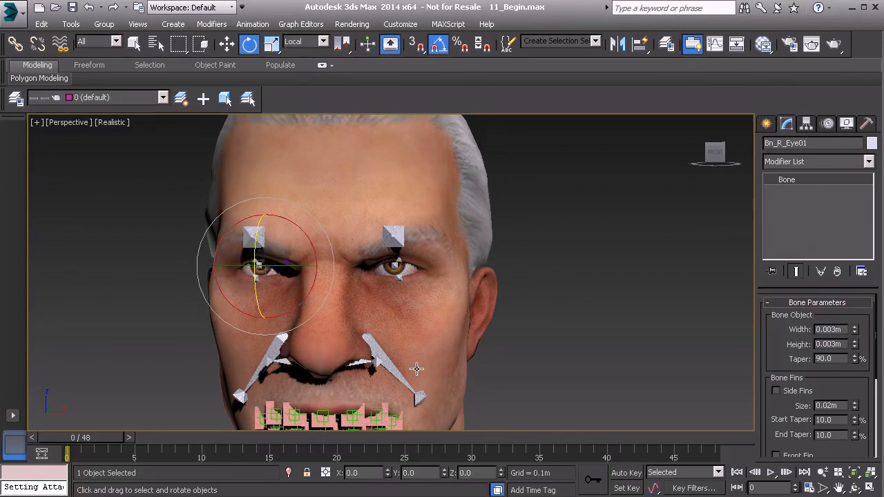
- Select the head mesh face_geo and hide it to expose the teeth and bones
left_click(437, 329)
middle_click_drag(449, 388, 444, 319)
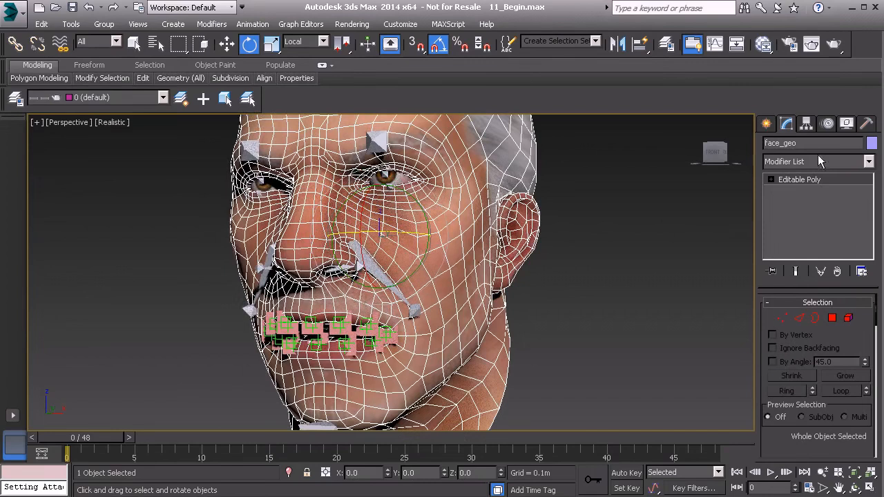
left_click(848, 123)
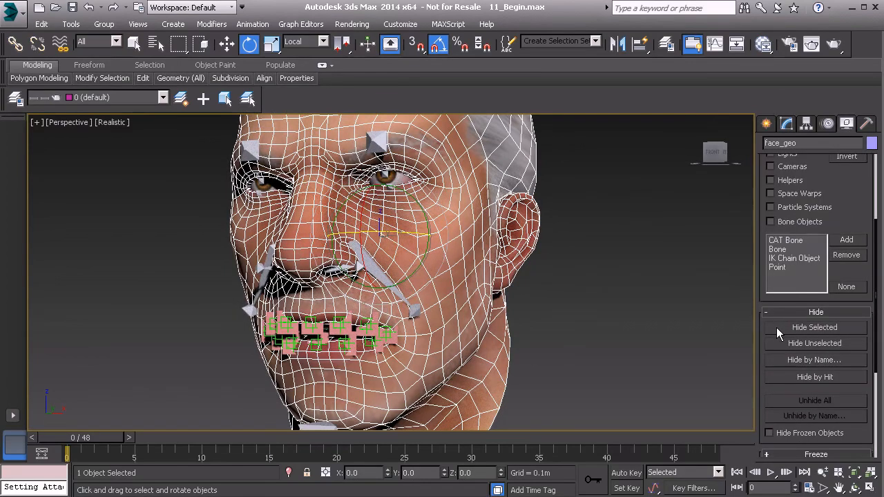
left_click(809, 328)
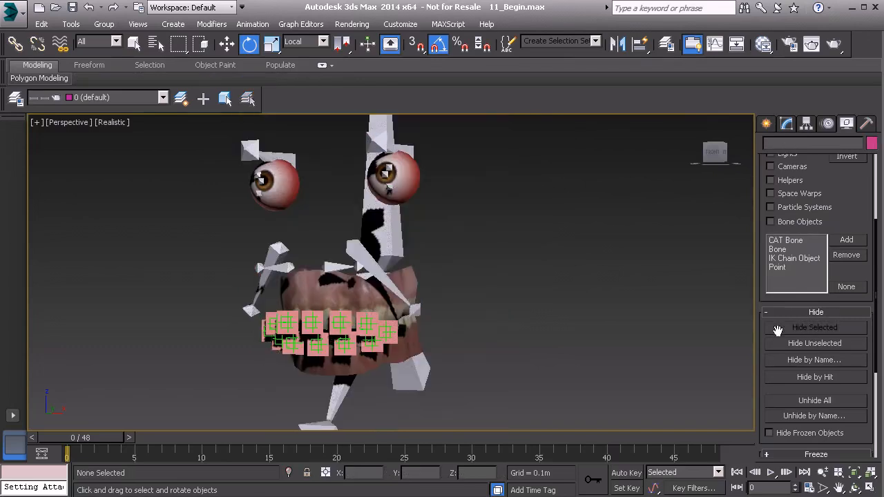
- Select the upperTeeth mesh and apply a Skin modifier to it
left_click(360, 317)
middle_click_drag(450, 304, 447, 311, "alt")
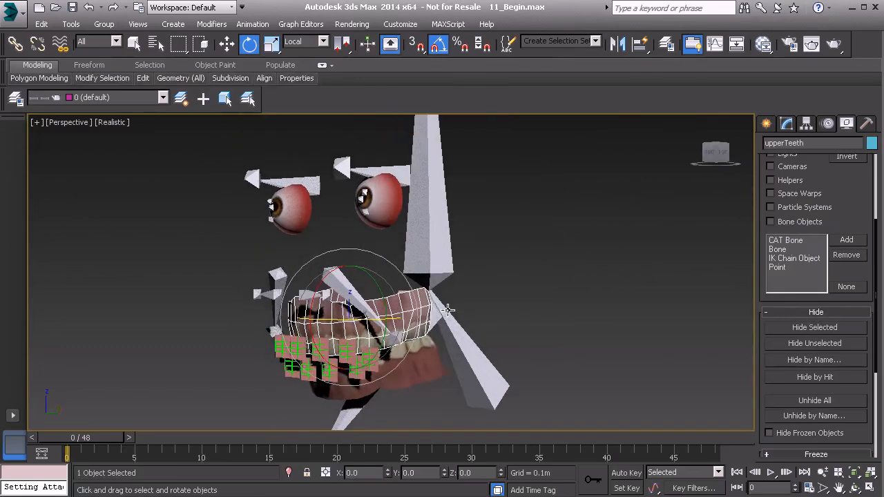
left_click(786, 123)
left_click(806, 162)
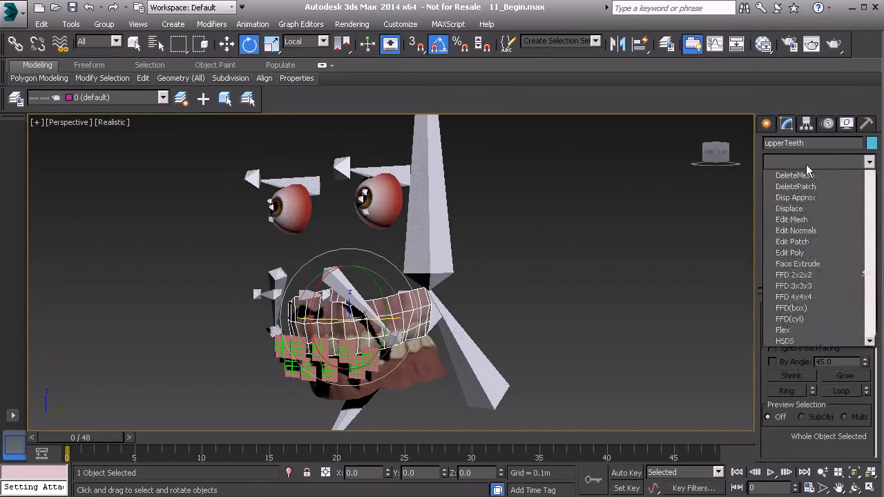
key("s")
key("s")
key("s")
key("s")
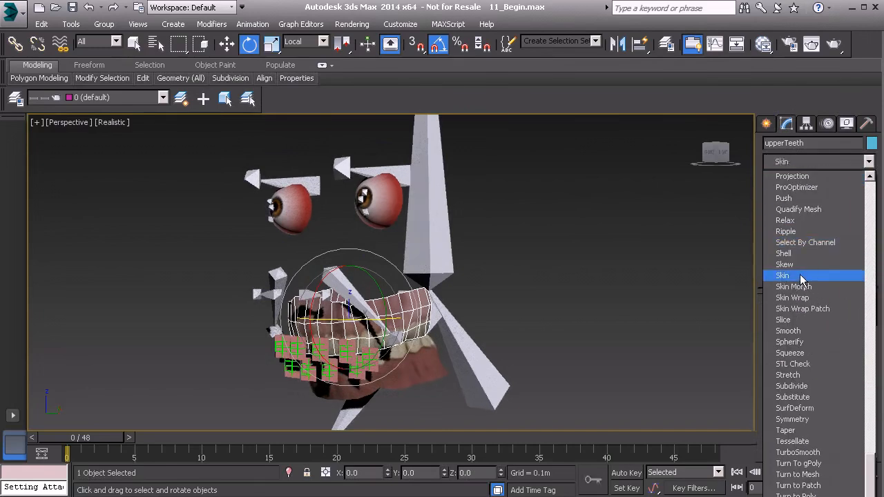
left_click(801, 276)
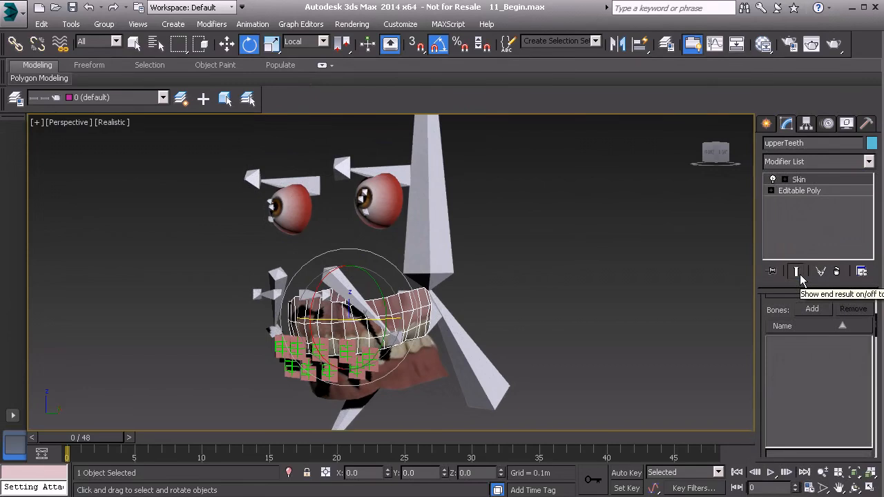
- Add the head bone Bn_Head01 to the Skin modifier of the upper teeth
left_click(812, 309)
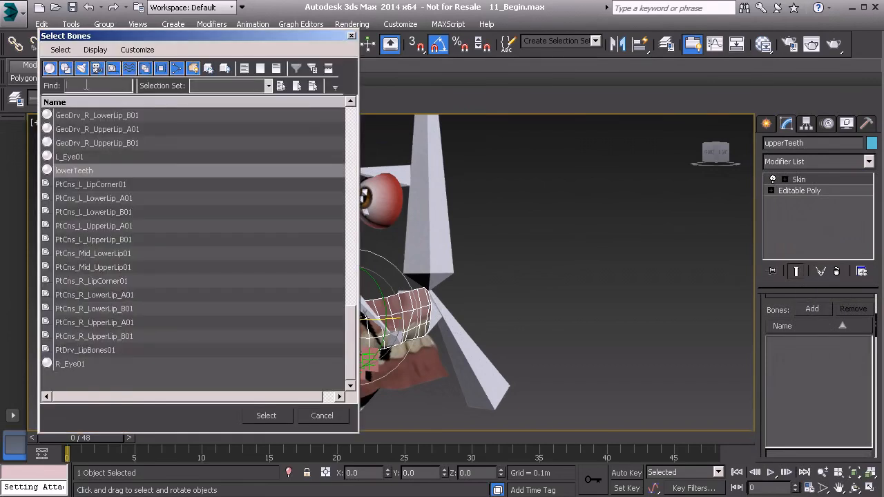
type("bn_")
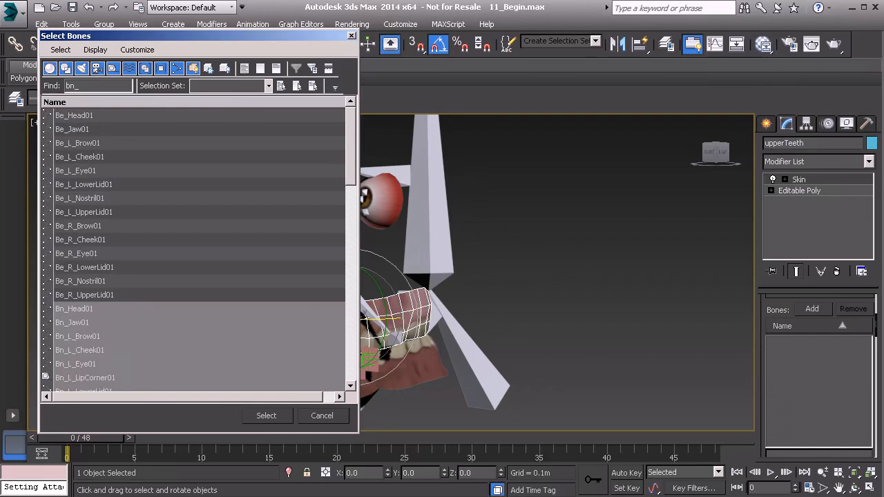
type("head")
left_click(274, 418)
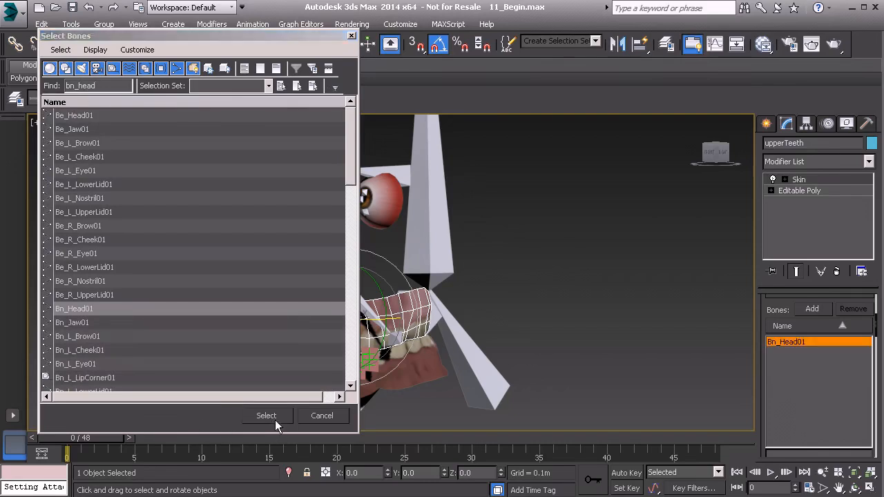
- Select the lowerTeeth mesh and apply a Skin modifier to it
left_click(385, 376)
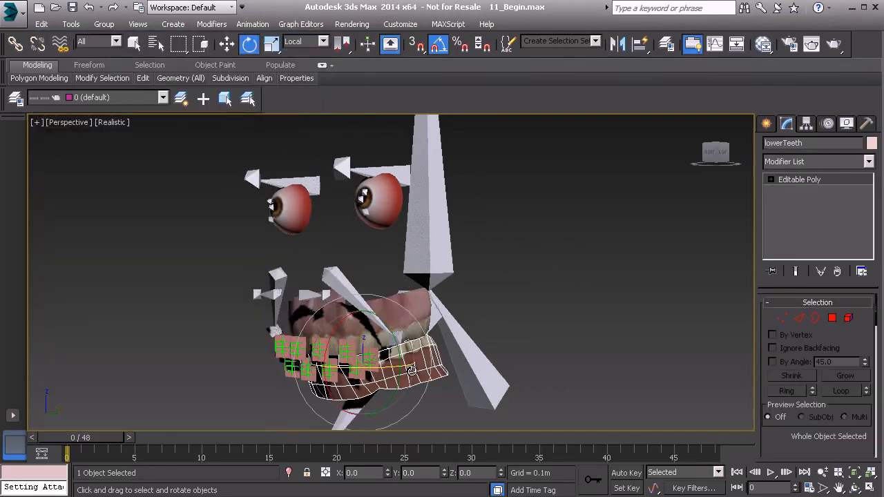
left_click(806, 160)
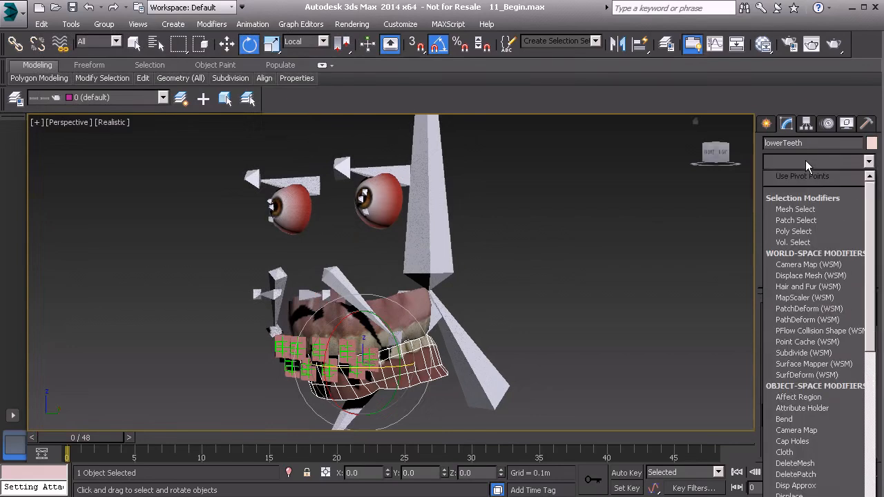
scroll(788, 204, "down", 4)
scroll(787, 207, "down", 5)
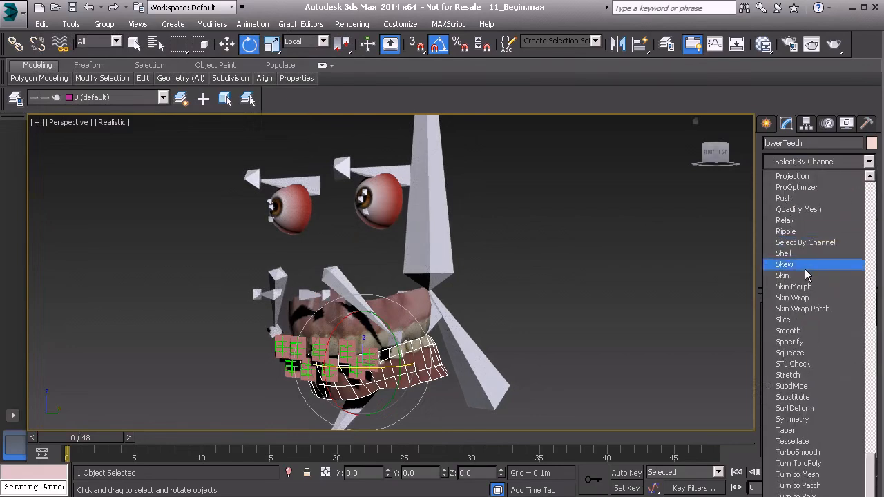
left_click(803, 275)
- Add the jaw bone Bn_Jaw01 to the Skin modifier of the lower teeth
left_click(813, 310)
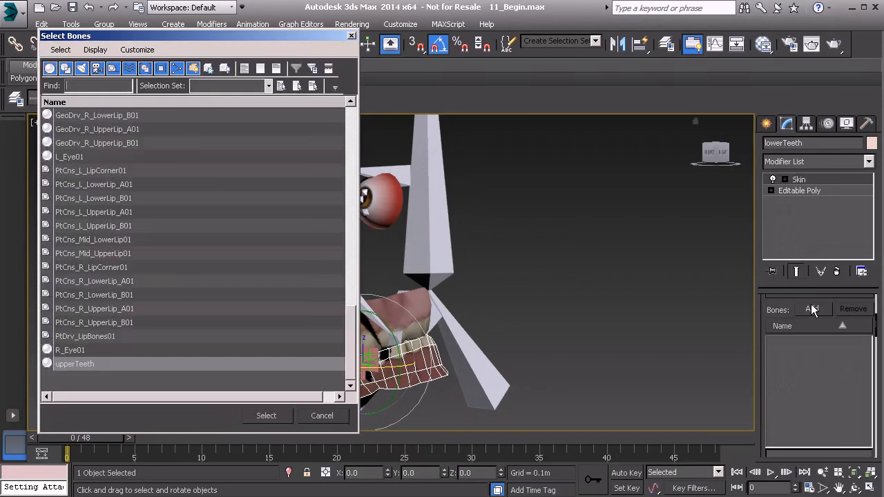
type("bn")
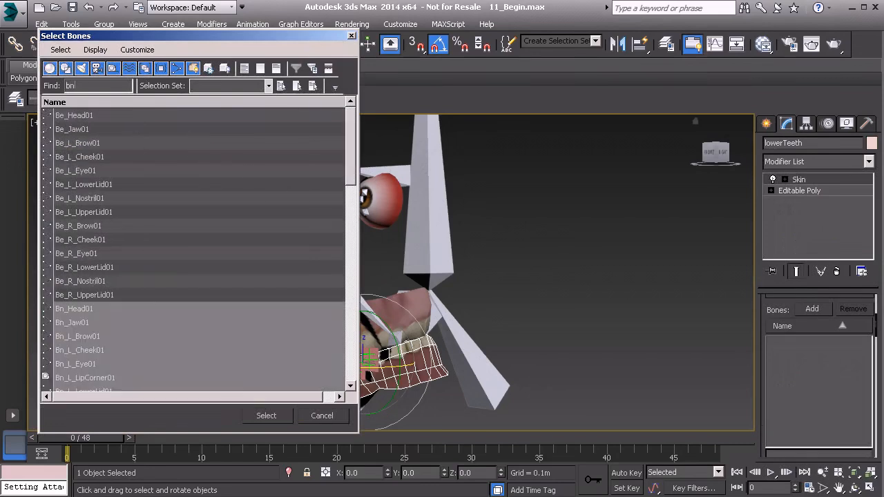
type("_jaw")
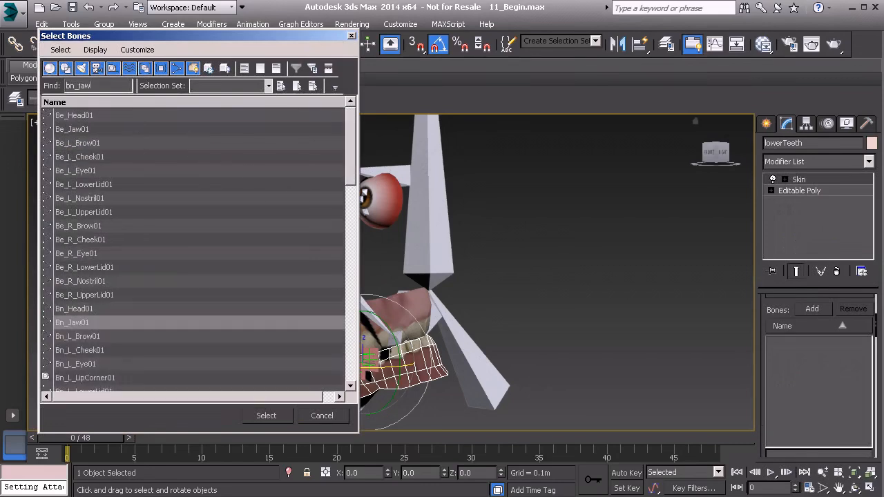
left_click(271, 414)
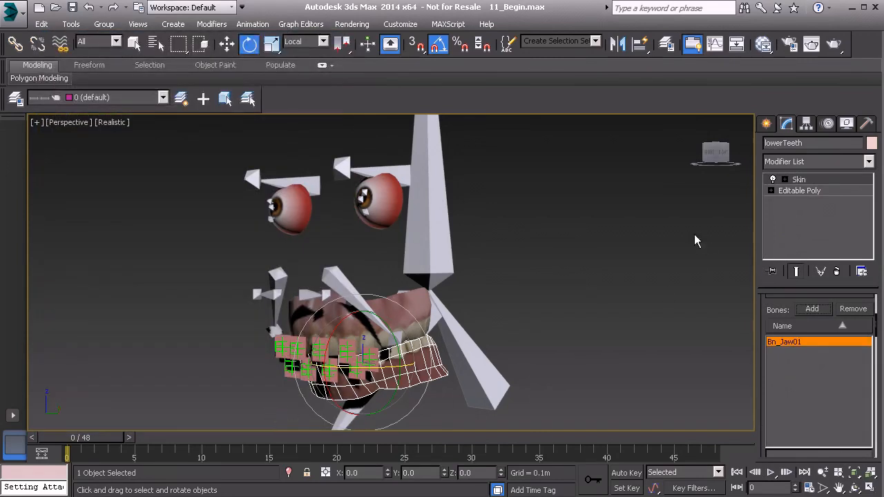
- Test the teeth skinning by rotating the jaw bone and the head bone Bn_Head01, and undo the rotations
middle_click_drag(505, 285, 476, 293, "alt")
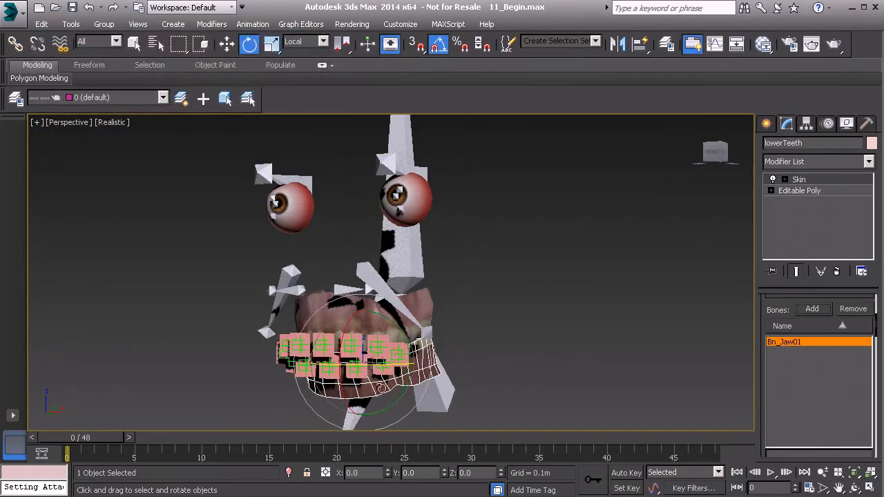
left_click(443, 372)
middle_click_drag(444, 372, 446, 318, "alt")
left_click_drag(396, 290, 415, 309)
left_click(378, 178)
left_click_drag(428, 267, 417, 253)
key("ctrl+z")
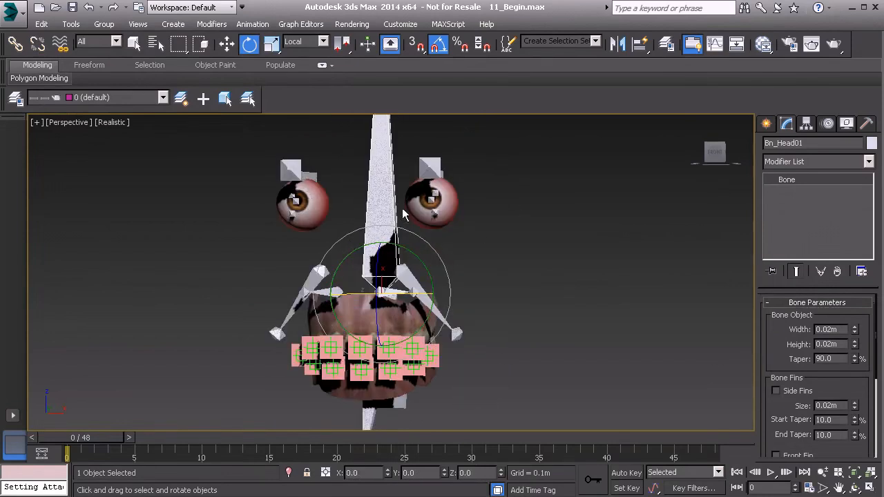
- Unhide the head mesh face_geo by name
left_click(847, 123)
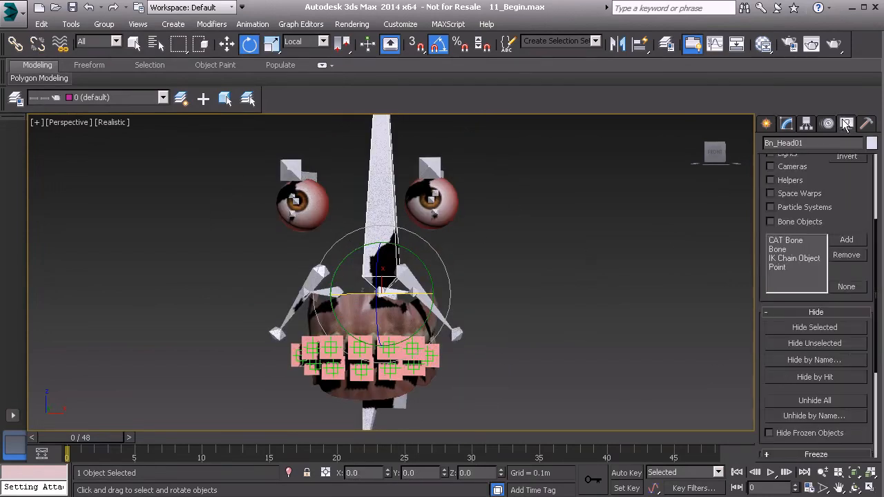
scroll(763, 375, "down", 3)
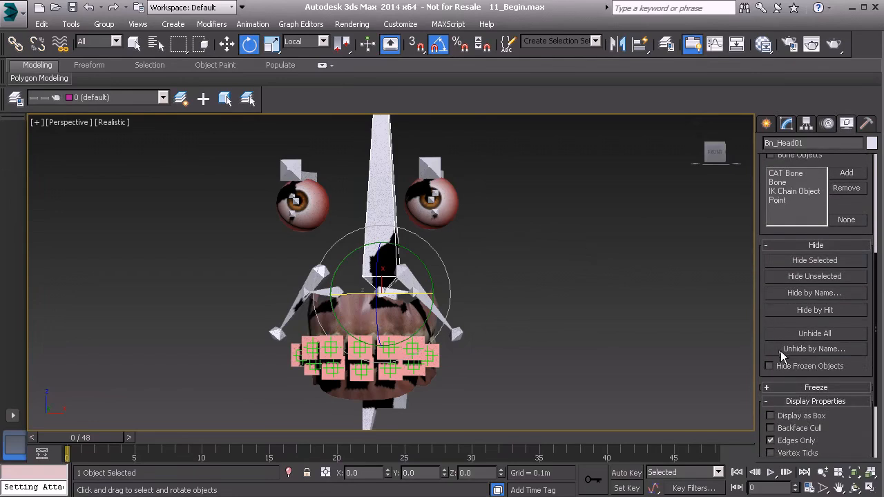
left_click(793, 349)
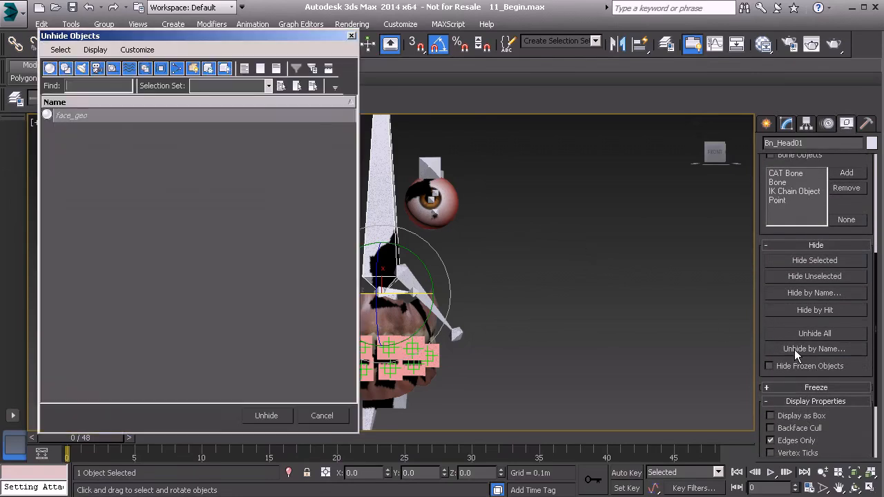
left_click(67, 116)
left_click(266, 415)
- Select the face_geo mesh and apply a Skin modifier to it
left_click(456, 257)
left_click(789, 126)
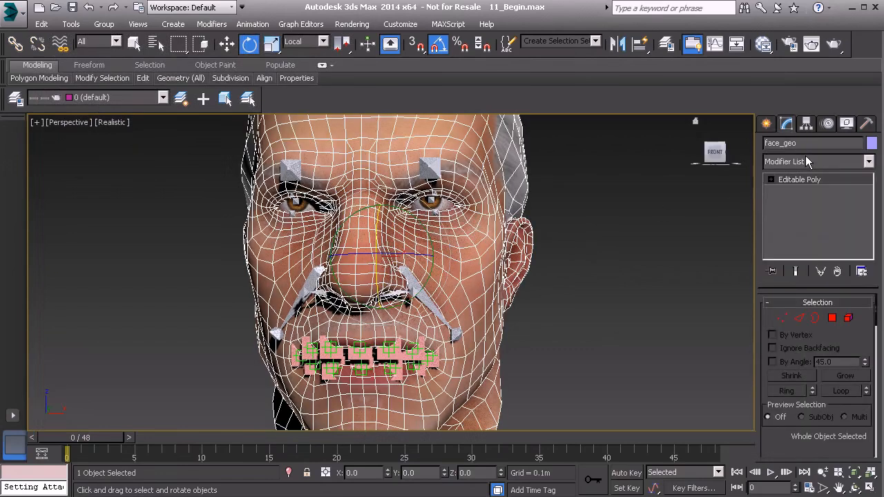
left_click(806, 159)
scroll(806, 322, "down", 5)
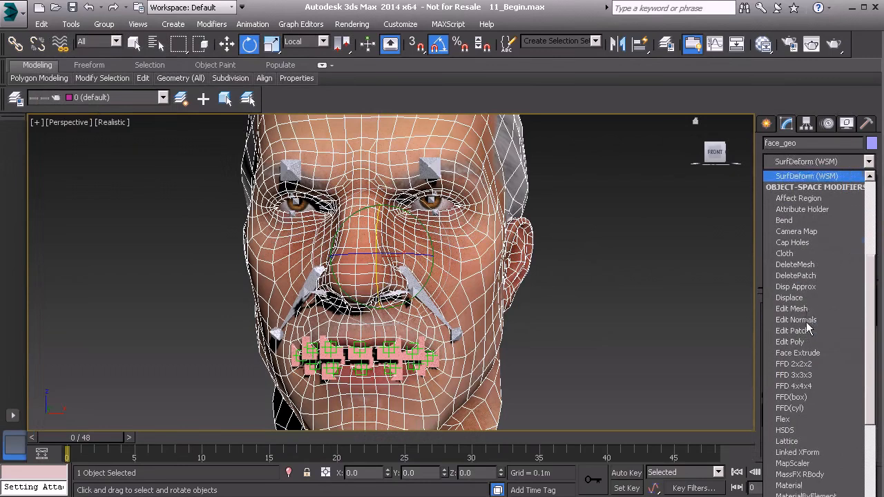
scroll(806, 322, "down", 10)
left_click(795, 279)
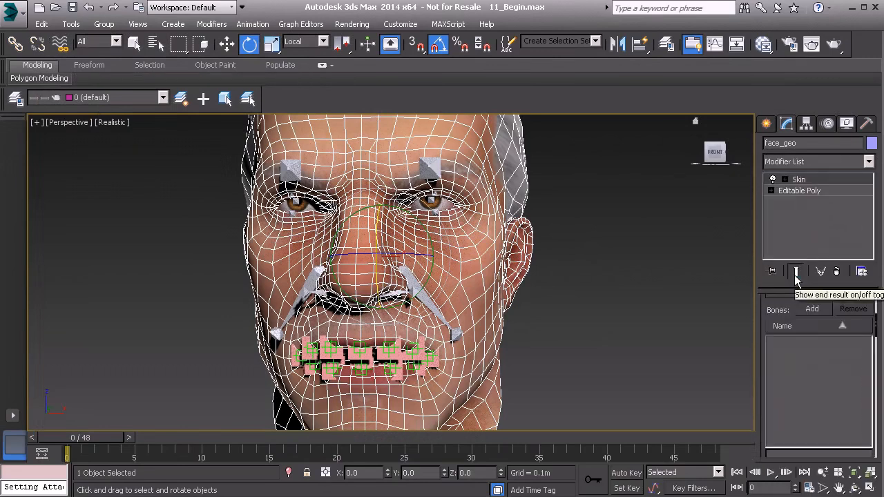
- Add all bones whose names start with Bn_ to the Skin modifier of the face mesh
left_click(811, 309)
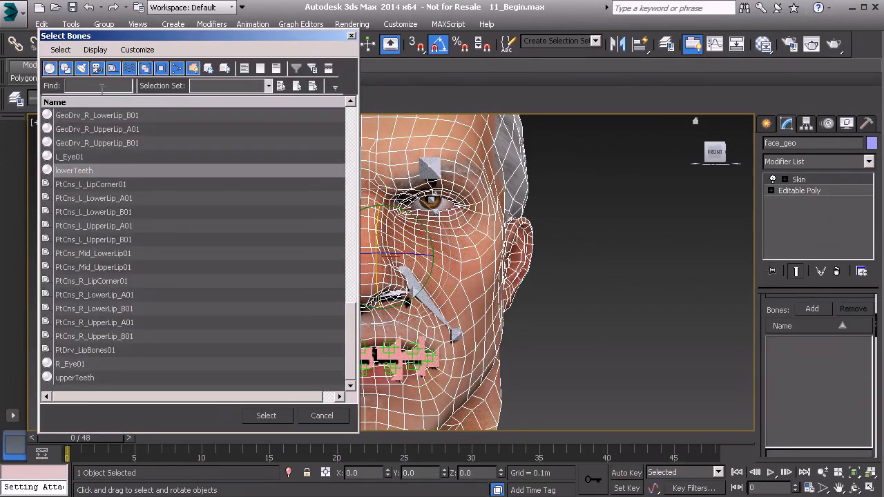
type("bn_")
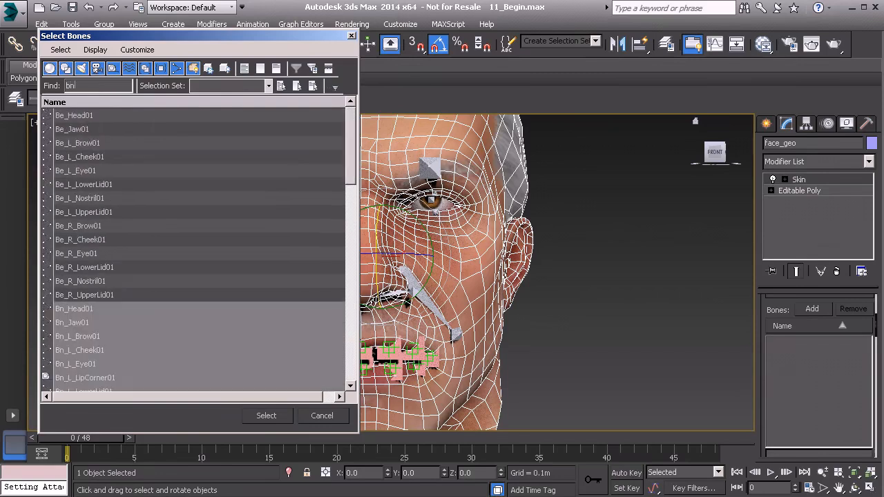
left_click(266, 416)
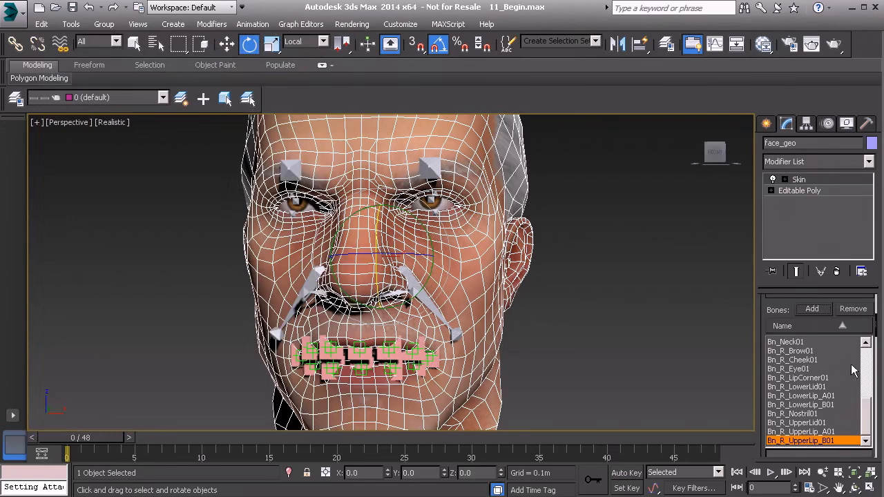
- Remove the eye bones Bn_R_Eye01 and Bn_L_Eye01 from the face mesh's Skin modifier
mouse_move(867, 419)
left_mouse_down()
mouse_move(869, 375)
mouse_move(869, 428)
left_mouse_up()
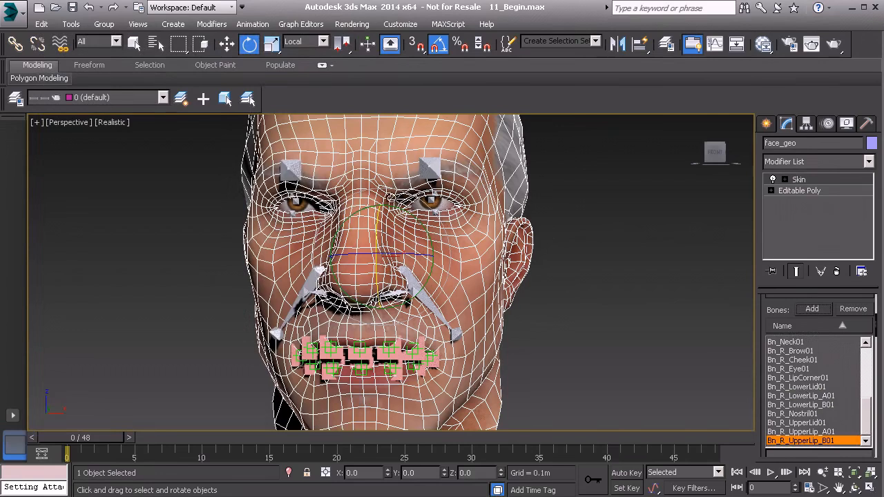
left_click(797, 369)
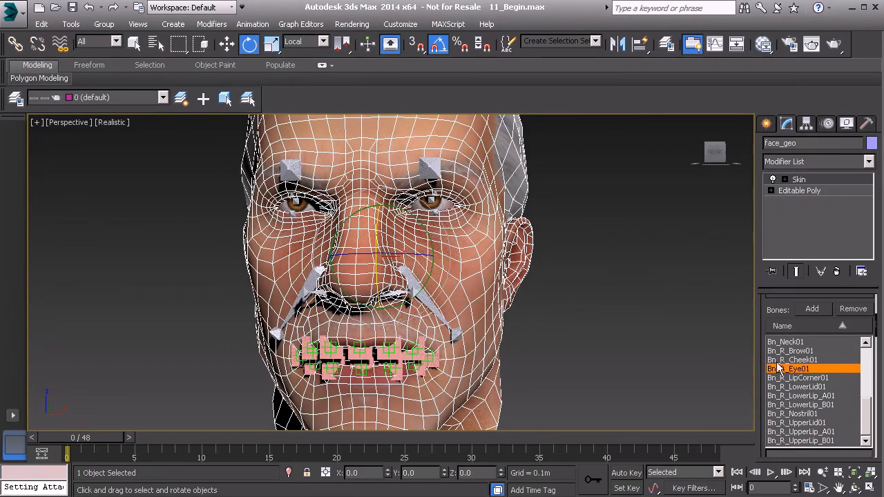
left_click_drag(872, 425, 874, 375)
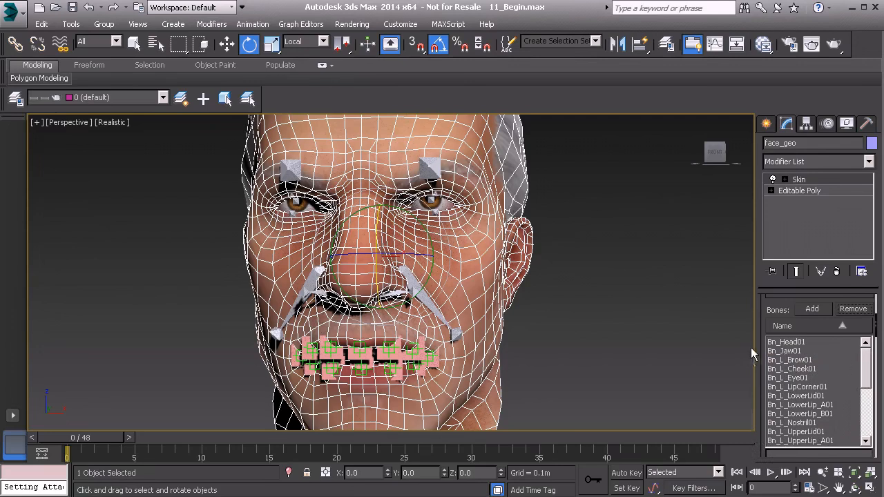
left_click(788, 378)
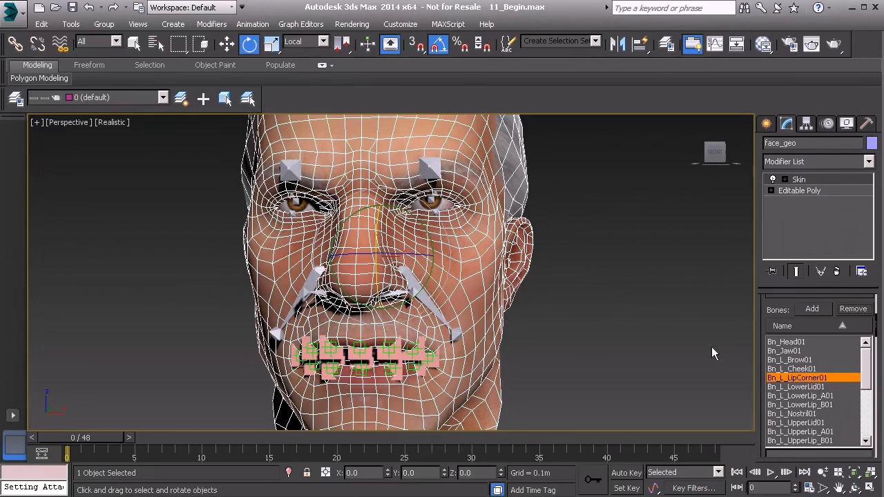
- Test the face mesh's skinning by rotating the jaw bone Bn_Jaw01, and undo the rotation
middle_click_drag(588, 325, 406, 314, "alt")
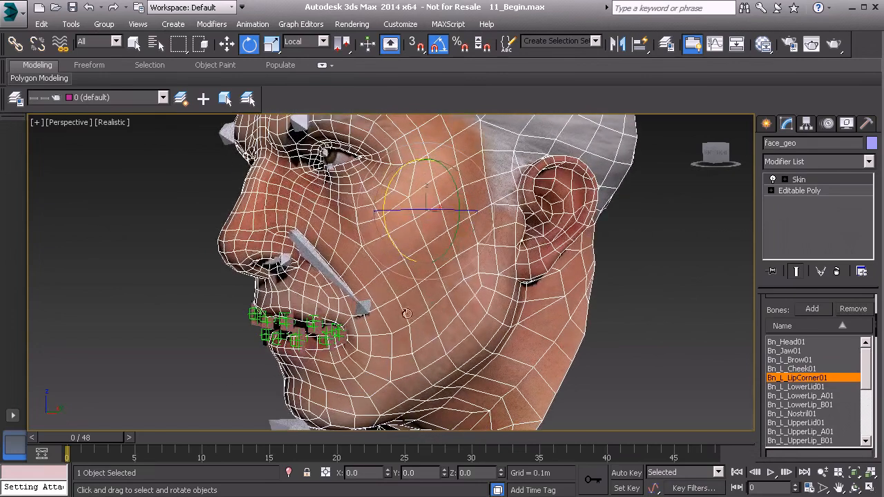
middle_click_drag(396, 356, 398, 324, "alt")
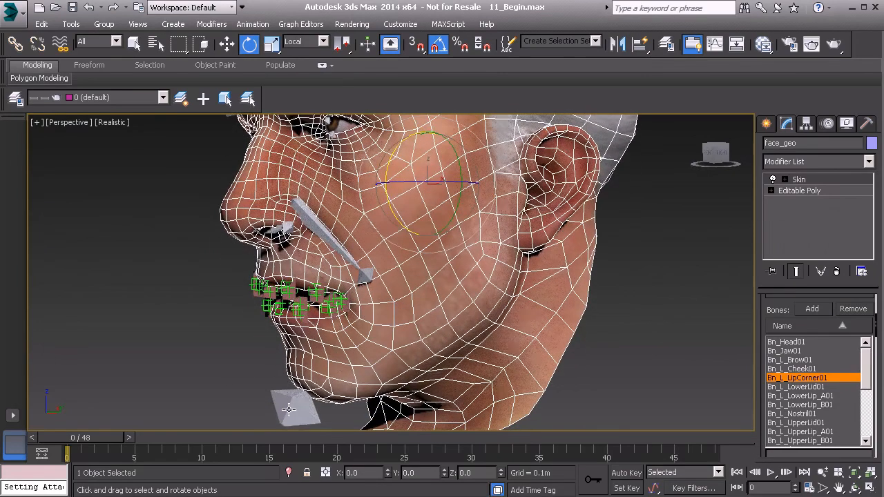
left_click(290, 407)
middle_click_drag(284, 399, 324, 391, "alt")
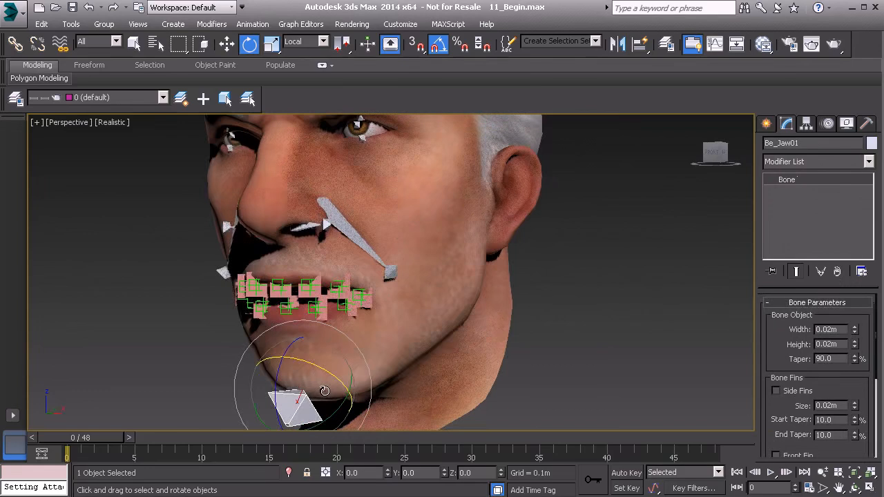
scroll(365, 351, "down", 3)
middle_click_drag(365, 351, 387, 373)
left_click_drag(375, 265, 357, 282)
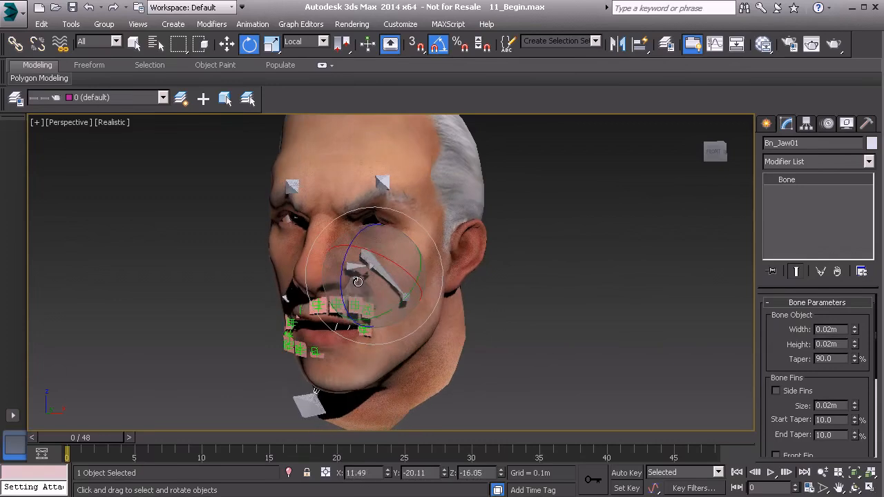
key("ctrl+z")
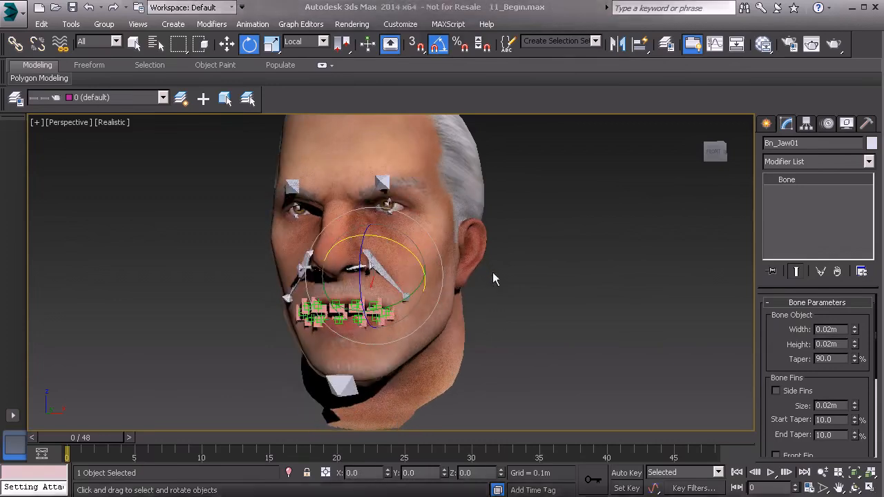